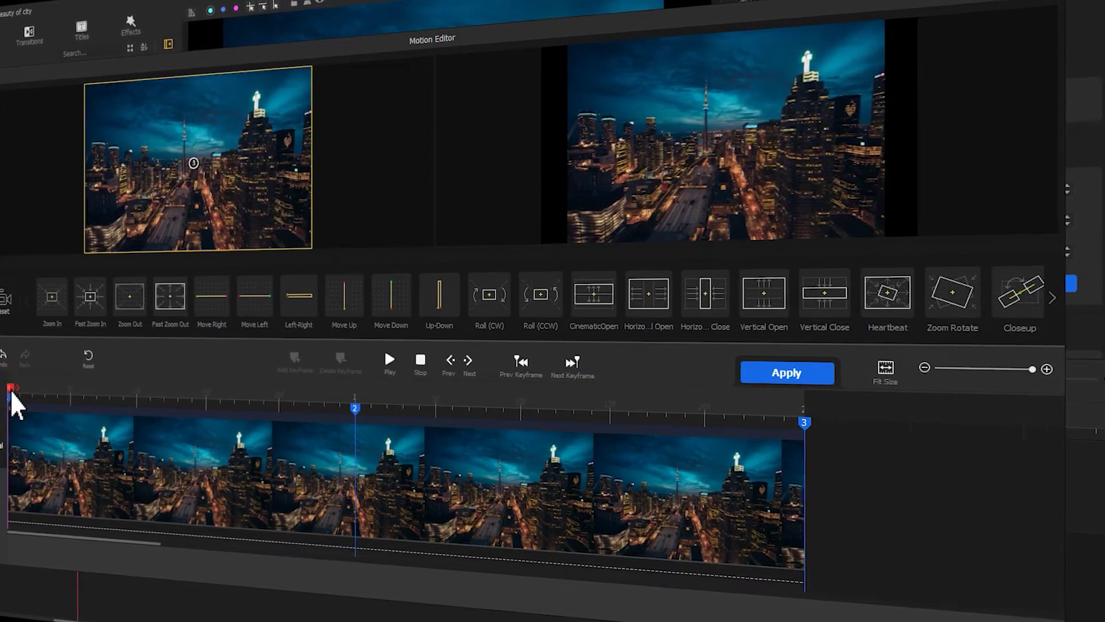
# Step: Scrub the preview partway into the clip to check the motion effect
pyautogui.moveTo(29, 399); pyautogui.dragTo(348, 406)
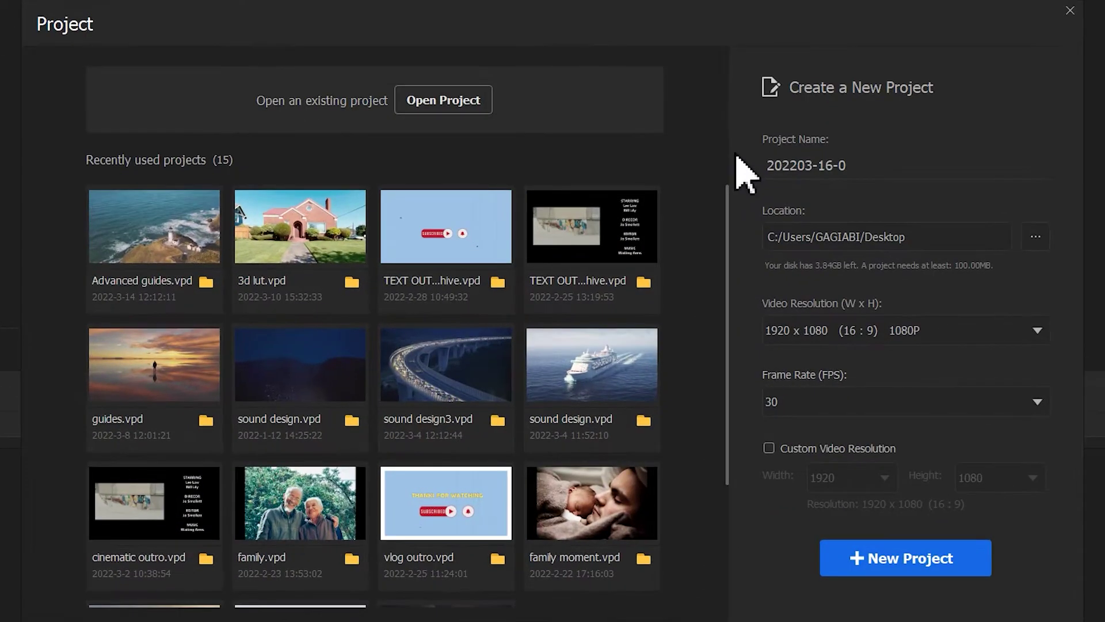
# Step: Name the project 'the beauty of city' and create it
pyautogui.doubleClick(874, 170)
pyautogui.write('the beauty of city')
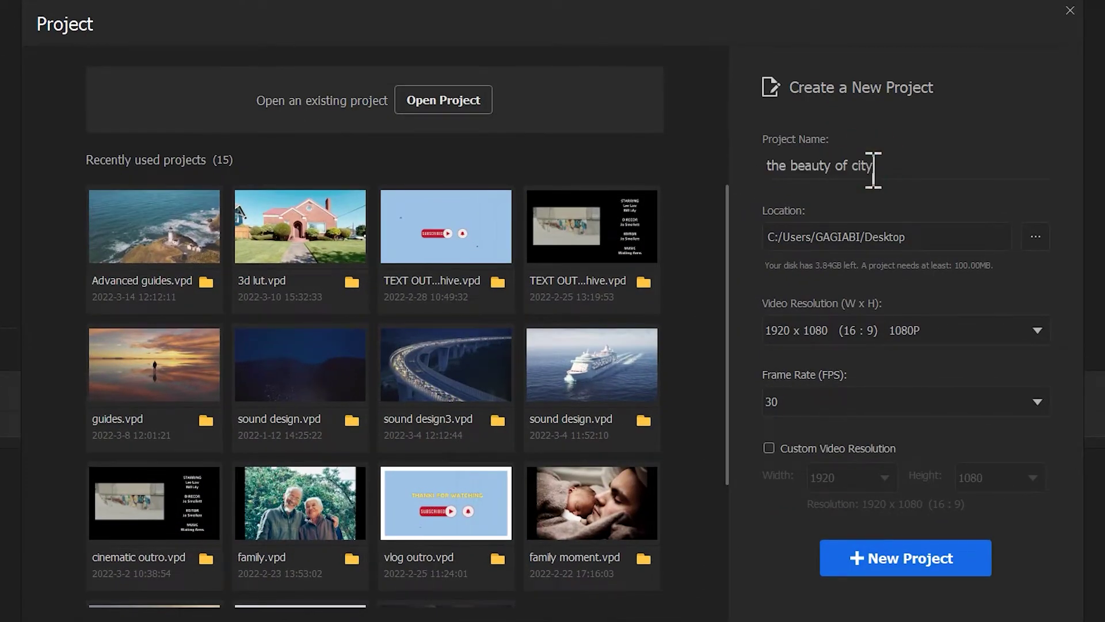
pyautogui.click(935, 551)
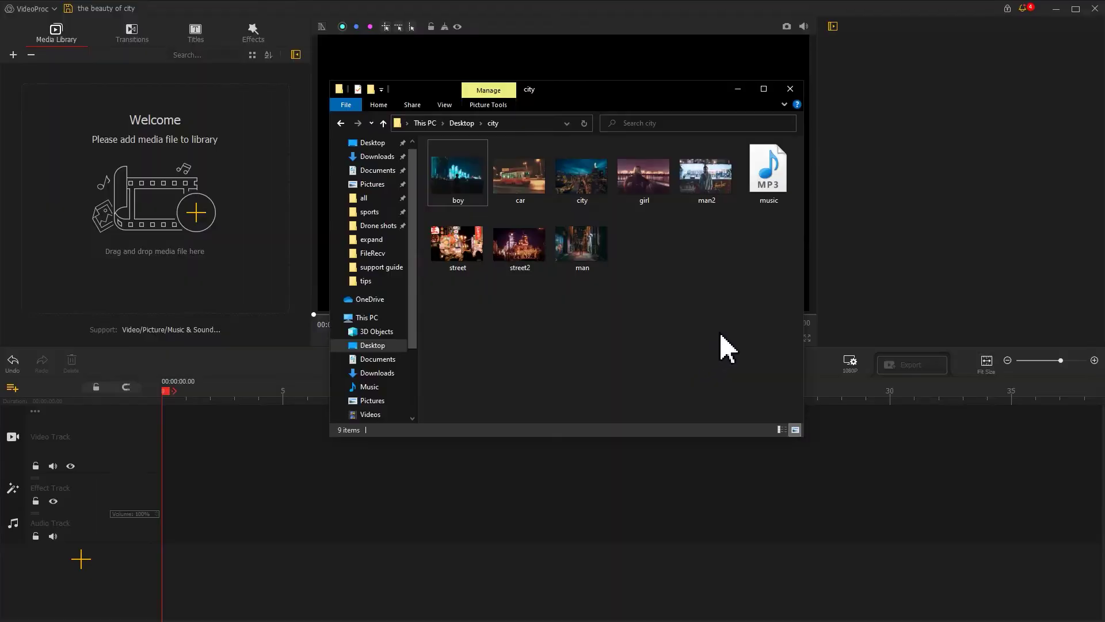
# Step: Import the eight city photos into a New list and place them all on the video track
pyautogui.moveTo(722, 337); pyautogui.dragTo(201, 192)
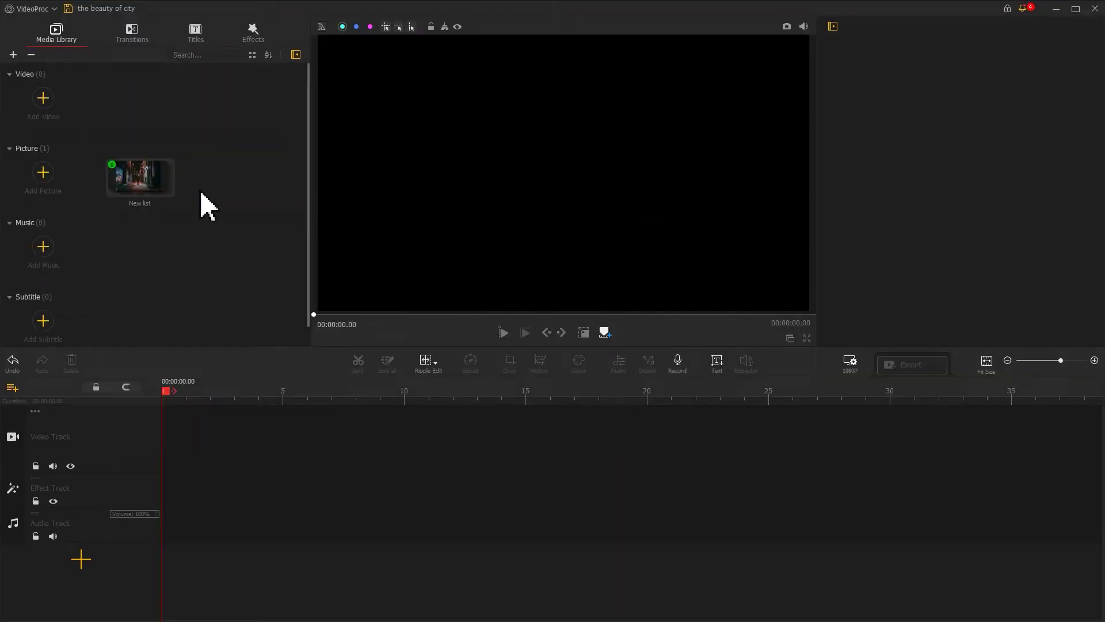
pyautogui.doubleClick(154, 192)
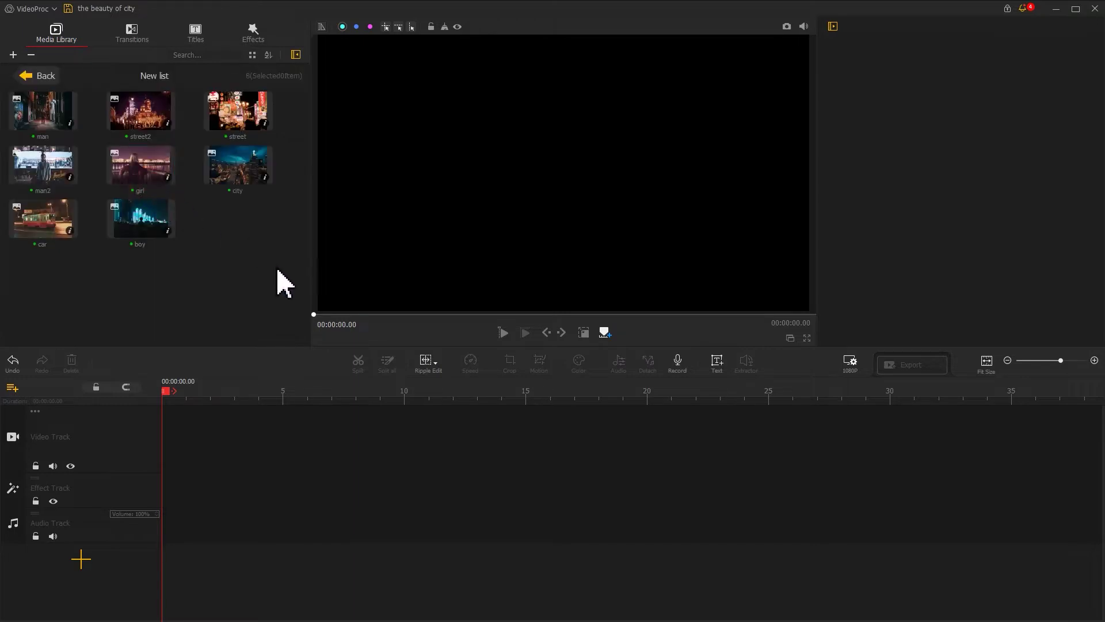
pyautogui.moveTo(277, 282); pyautogui.dragTo(153, 403)
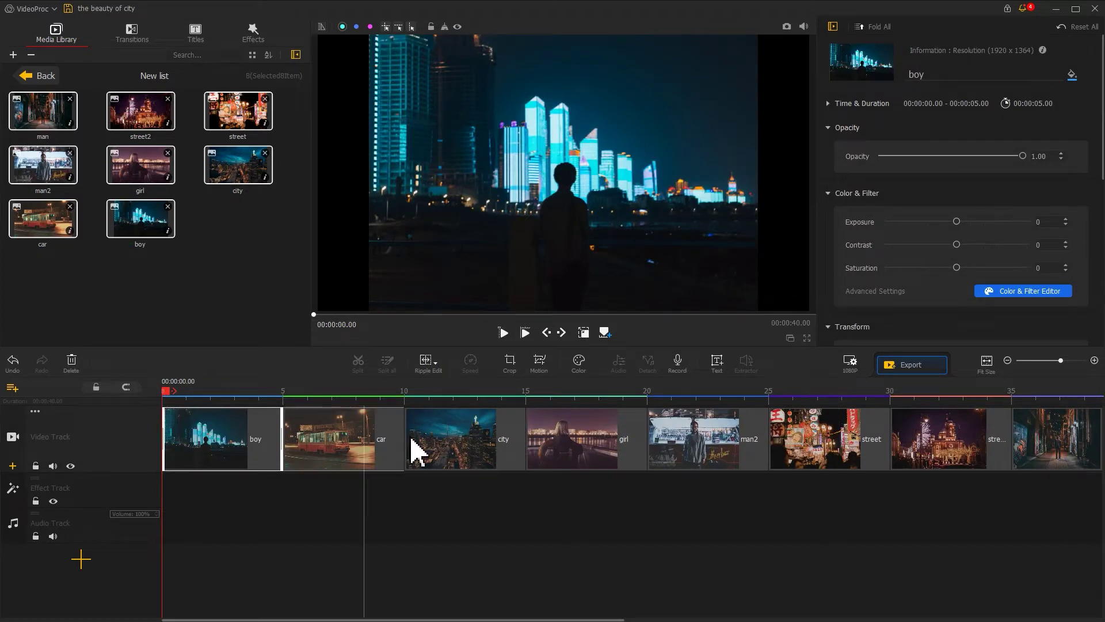
# Step: Drag city to the front, then girl, street, man, man2, car, street2, and boy last
pyautogui.moveTo(415, 449); pyautogui.dragTo(208, 450)
pyautogui.click(582, 448)
pyautogui.moveTo(581, 448); pyautogui.dragTo(340, 469)
pyautogui.moveTo(795, 459); pyautogui.dragTo(449, 451)
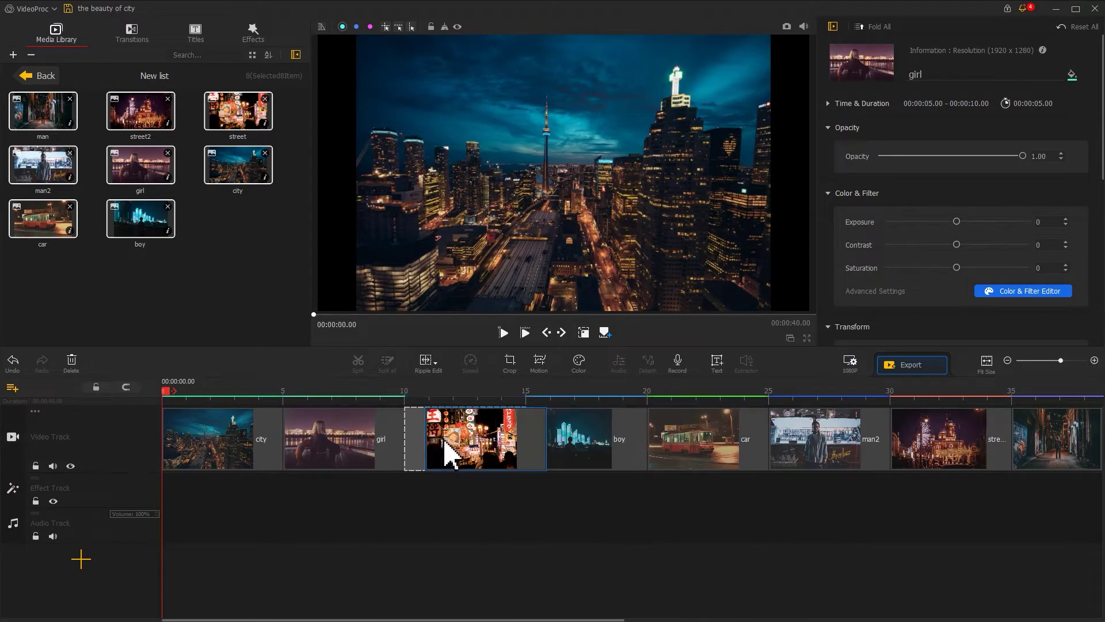
pyautogui.moveTo(809, 451); pyautogui.dragTo(576, 452)
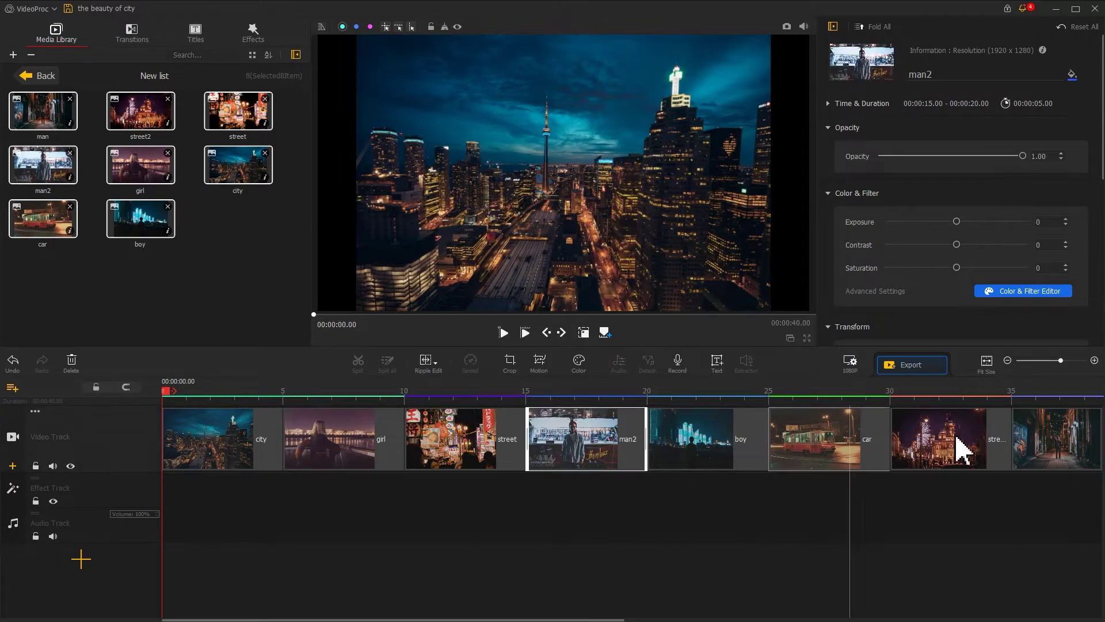
pyautogui.moveTo(1054, 450); pyautogui.dragTo(582, 450)
pyautogui.moveTo(959, 451); pyautogui.dragTo(814, 449)
pyautogui.moveTo(944, 457); pyautogui.dragTo(1082, 459)
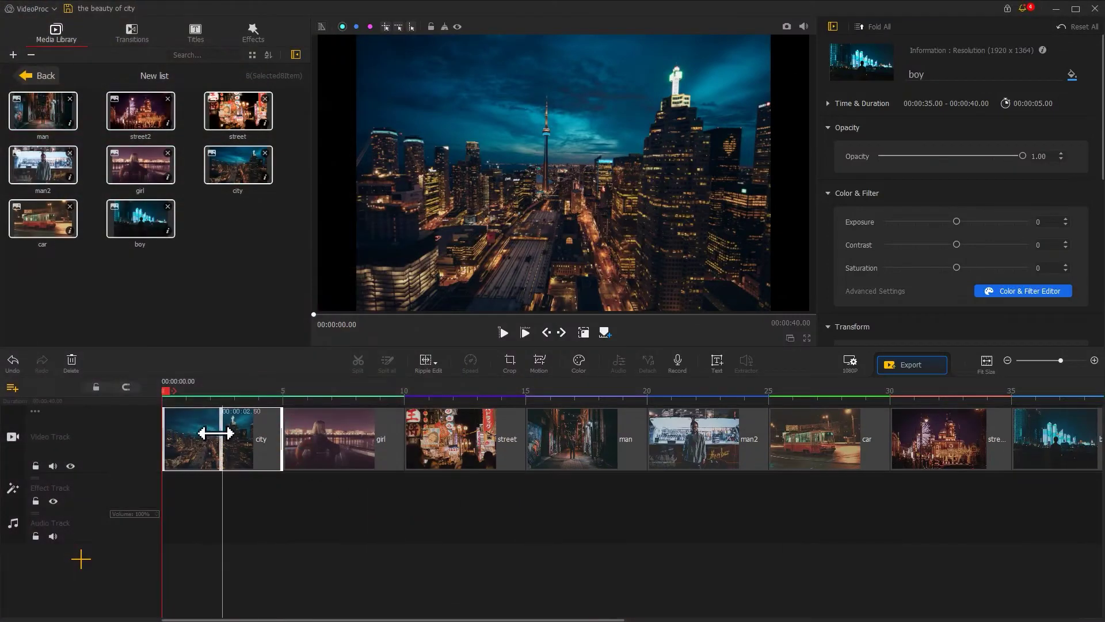
# Step: Trim the clips: city 2 s, girl 1.73 s, street ~1.5 s, car and street2 1.63 s, boy ~1.56 s
pyautogui.moveTo(217, 433); pyautogui.dragTo(252, 429)
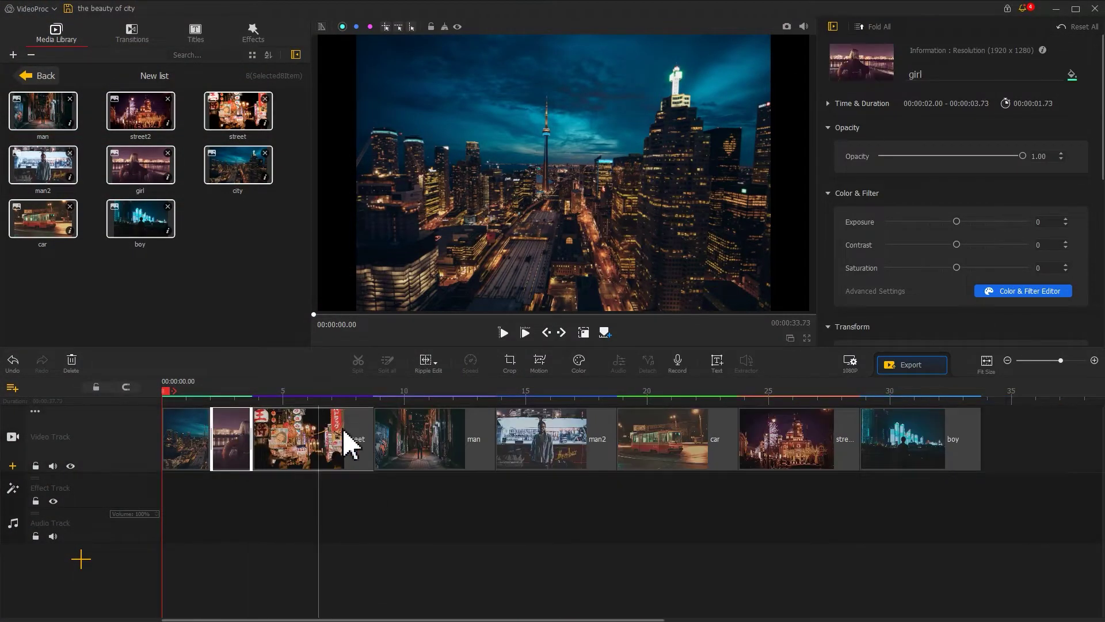
pyautogui.moveTo(371, 429); pyautogui.dragTo(289, 429)
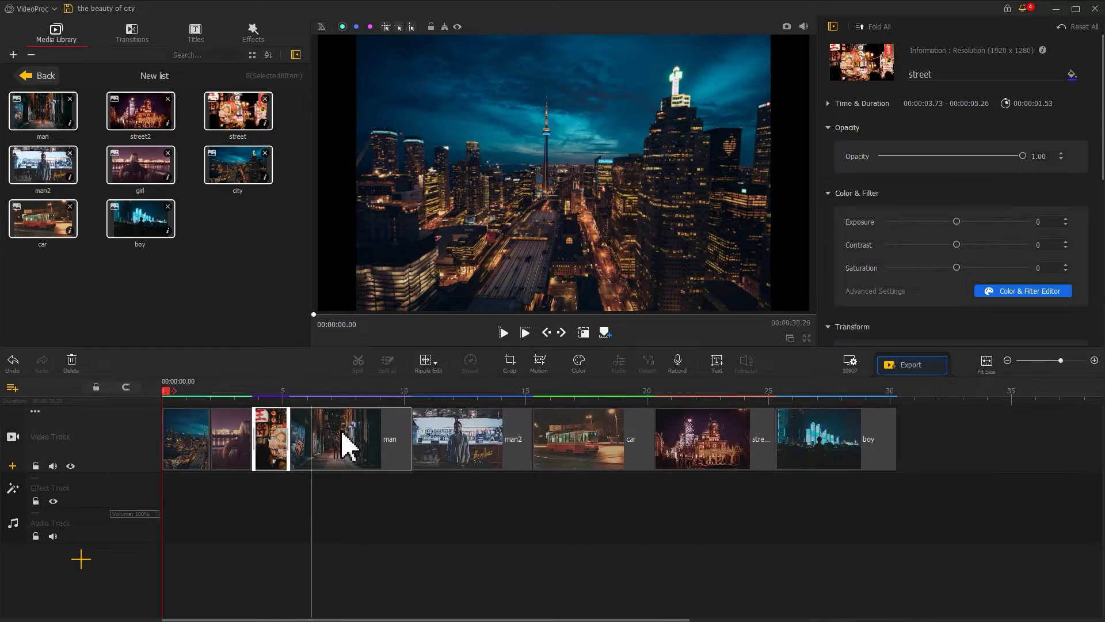
pyautogui.moveTo(410, 428); pyautogui.dragTo(328, 426)
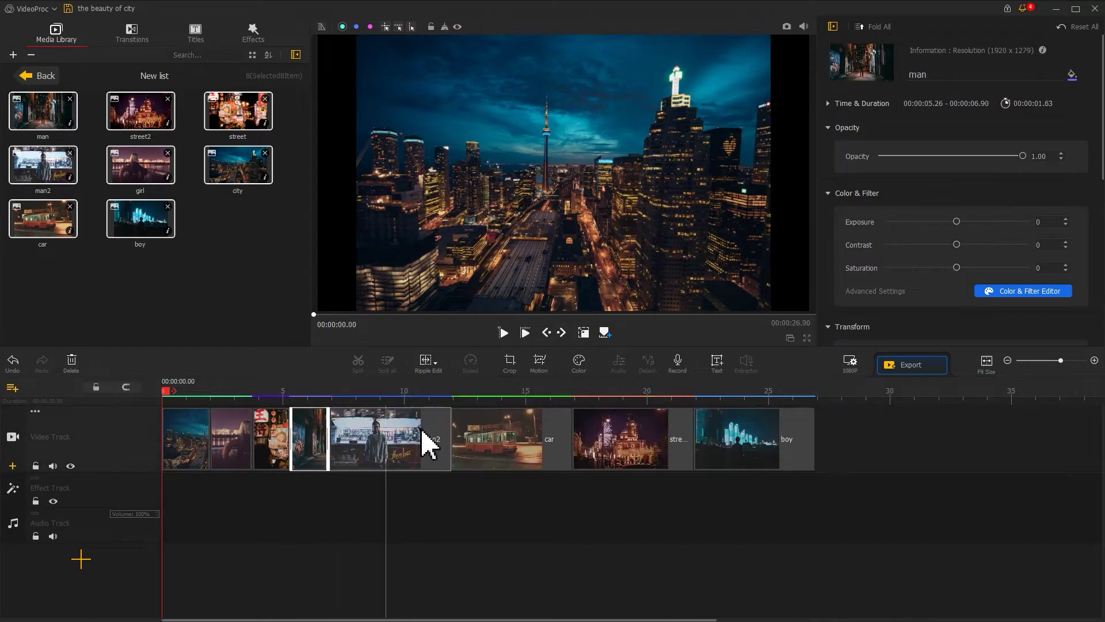
pyautogui.moveTo(450, 429); pyautogui.dragTo(371, 430)
pyautogui.moveTo(493, 428); pyautogui.dragTo(411, 431)
pyautogui.click(442, 443)
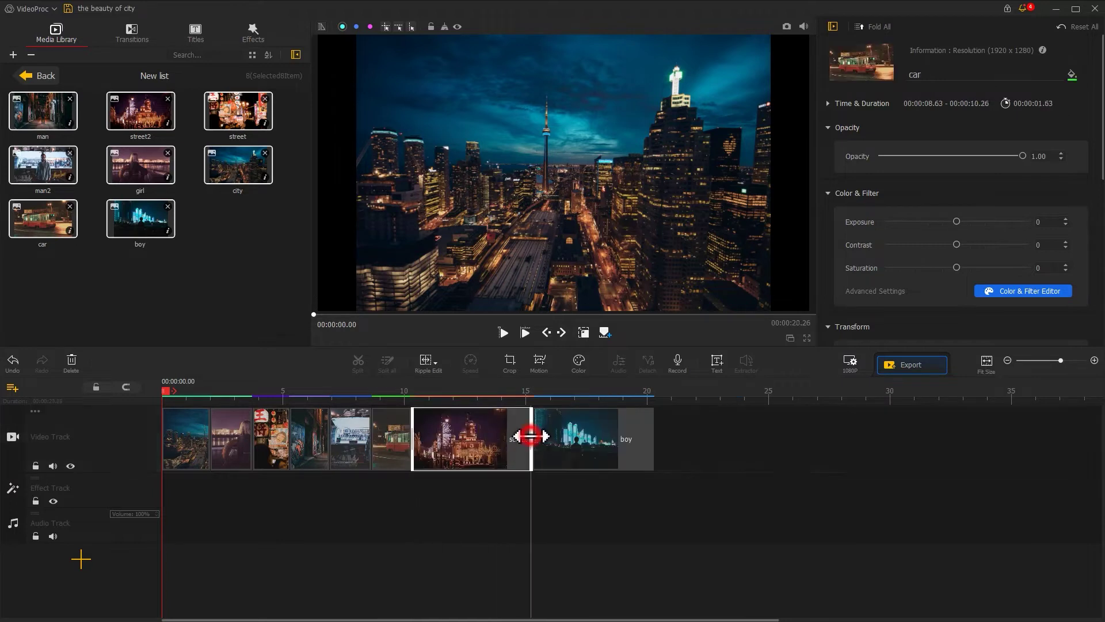
pyautogui.moveTo(530, 435); pyautogui.dragTo(450, 439)
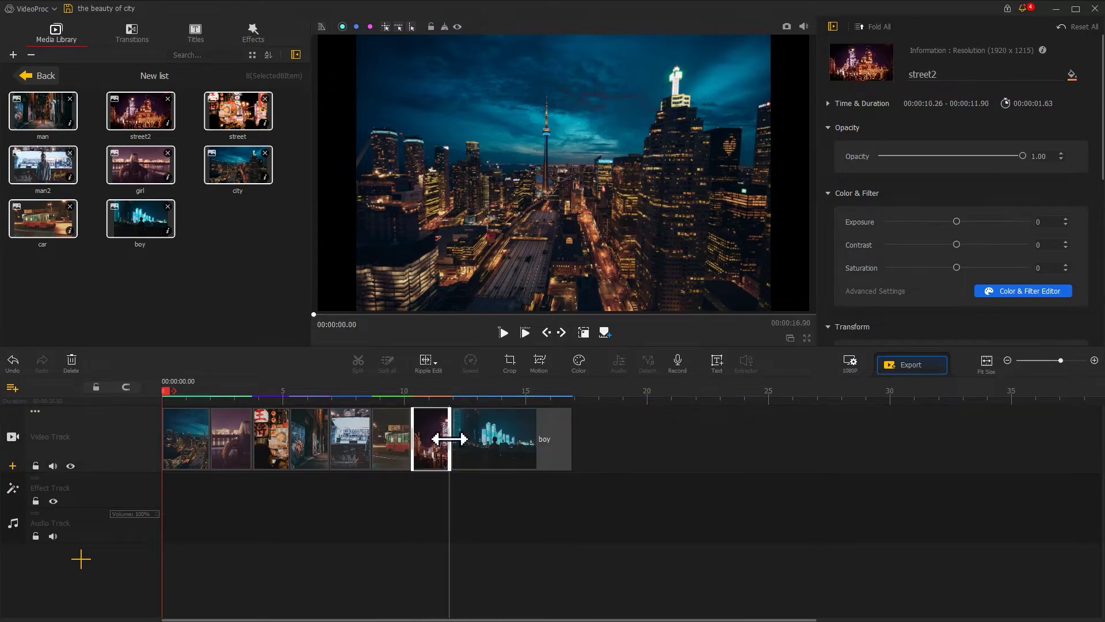
pyautogui.moveTo(569, 432); pyautogui.dragTo(489, 429)
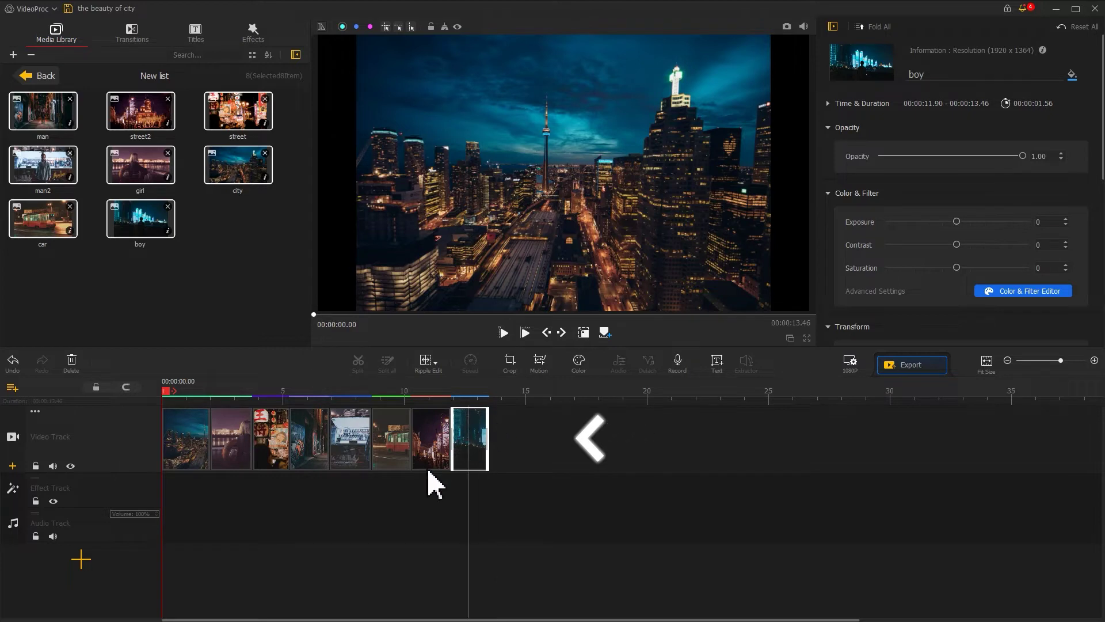
# Step: Open the city photo's Motion Editor, try keyframes at the start and 0.8 s, then undo them
pyautogui.click(193, 456)
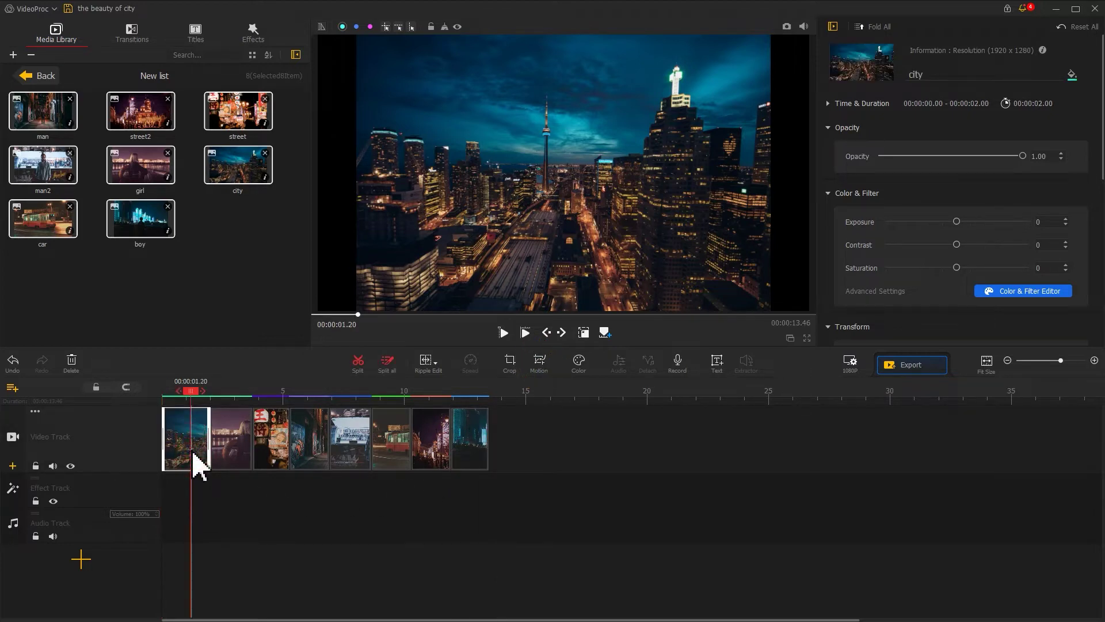
pyautogui.click(541, 372)
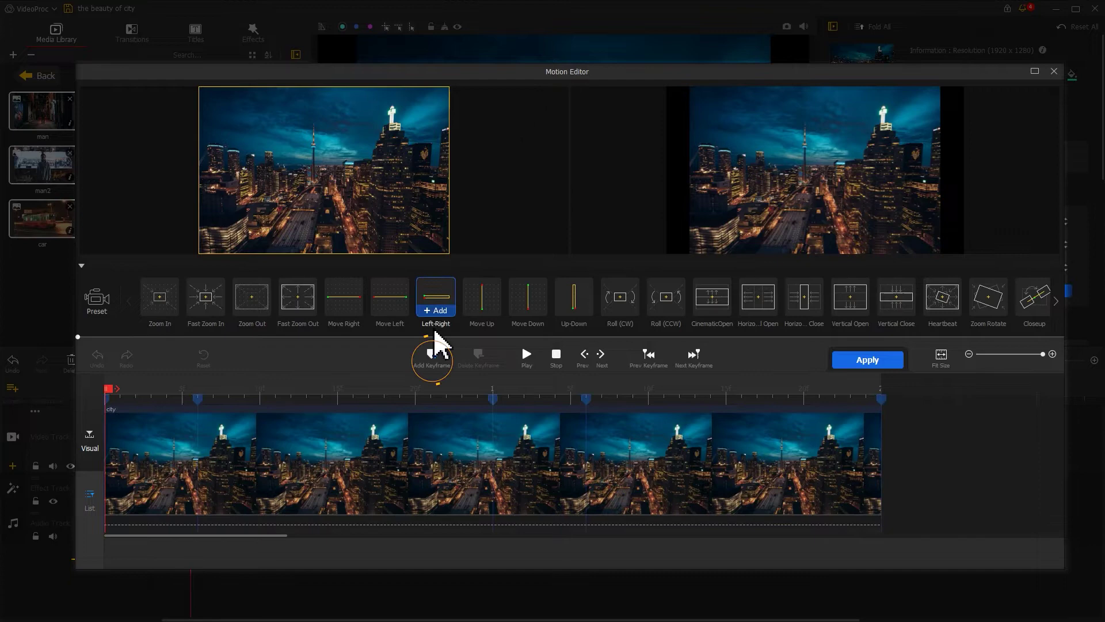
pyautogui.click(432, 355)
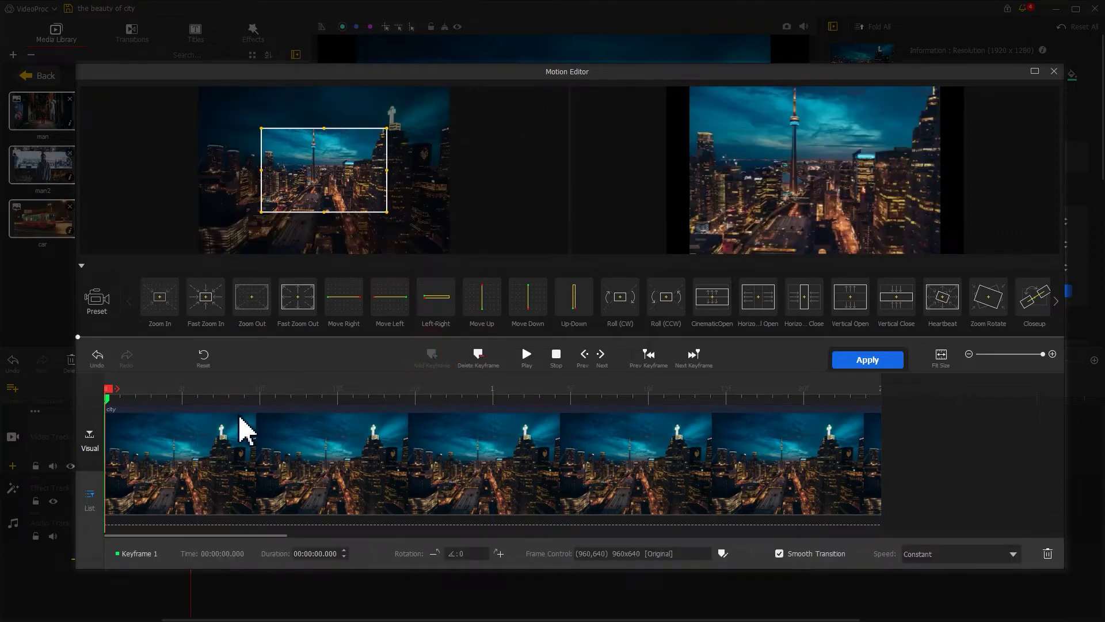
pyautogui.moveTo(108, 391); pyautogui.dragTo(415, 393)
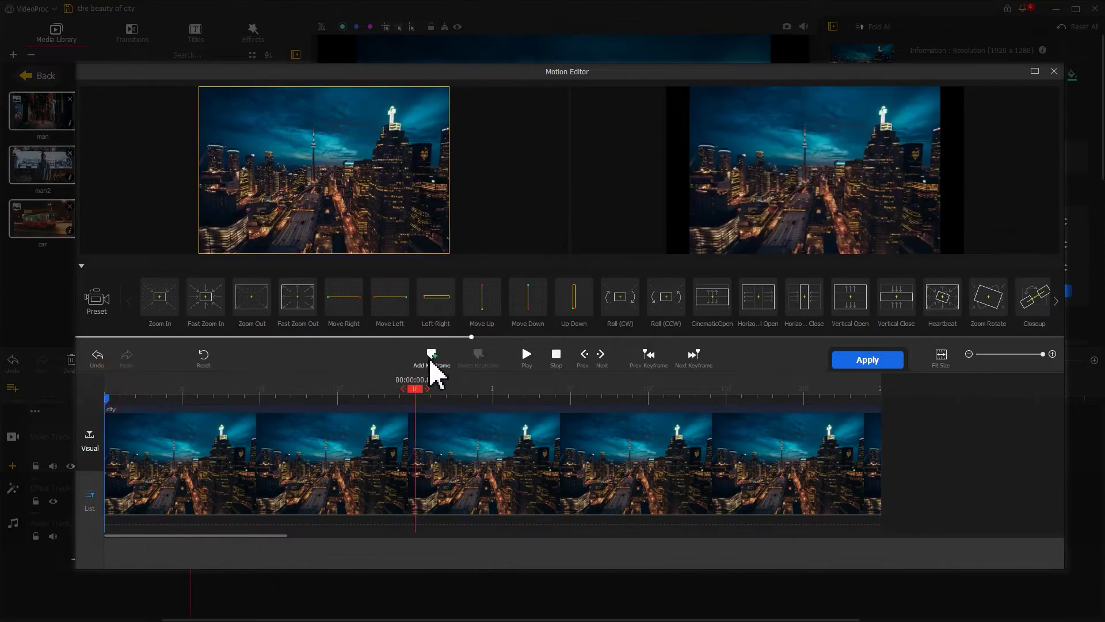
pyautogui.click(431, 356)
pyautogui.hotkey('ctrl', 'z')
pyautogui.hotkey('ctrl', 'z')
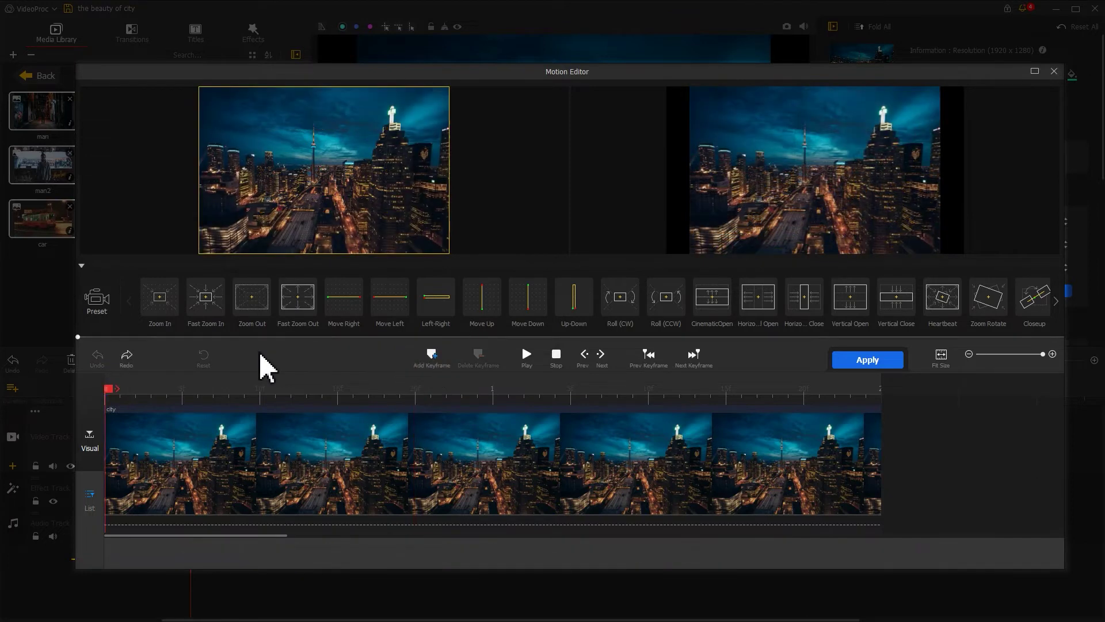
# Step: Browse the motion presets and apply Zoom Rotate to the city photo
pyautogui.click(1059, 305)
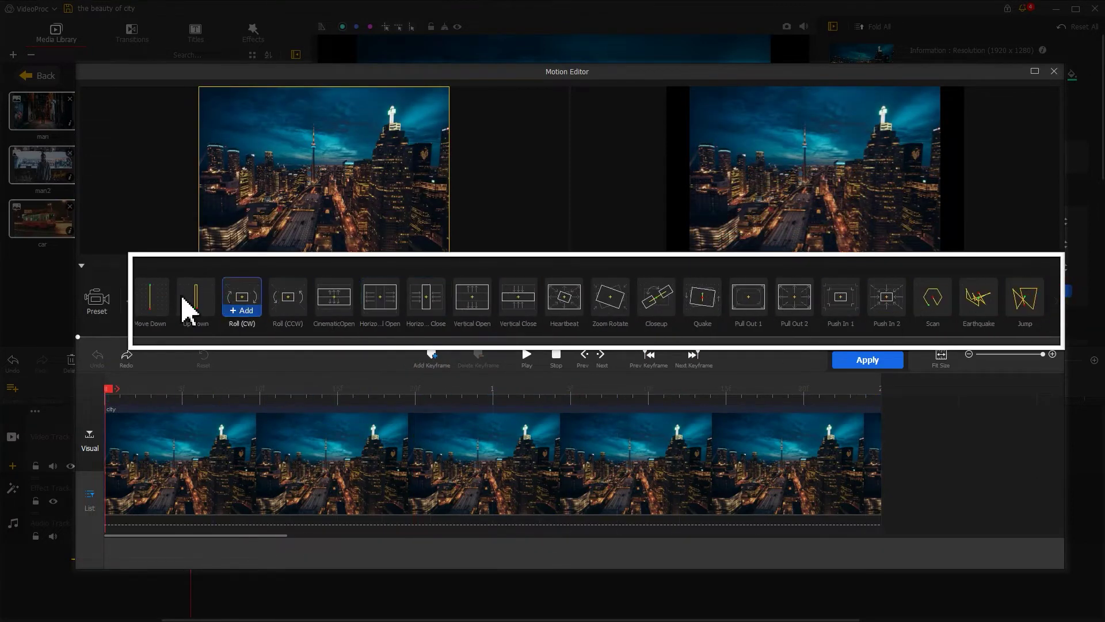
pyautogui.click(133, 305)
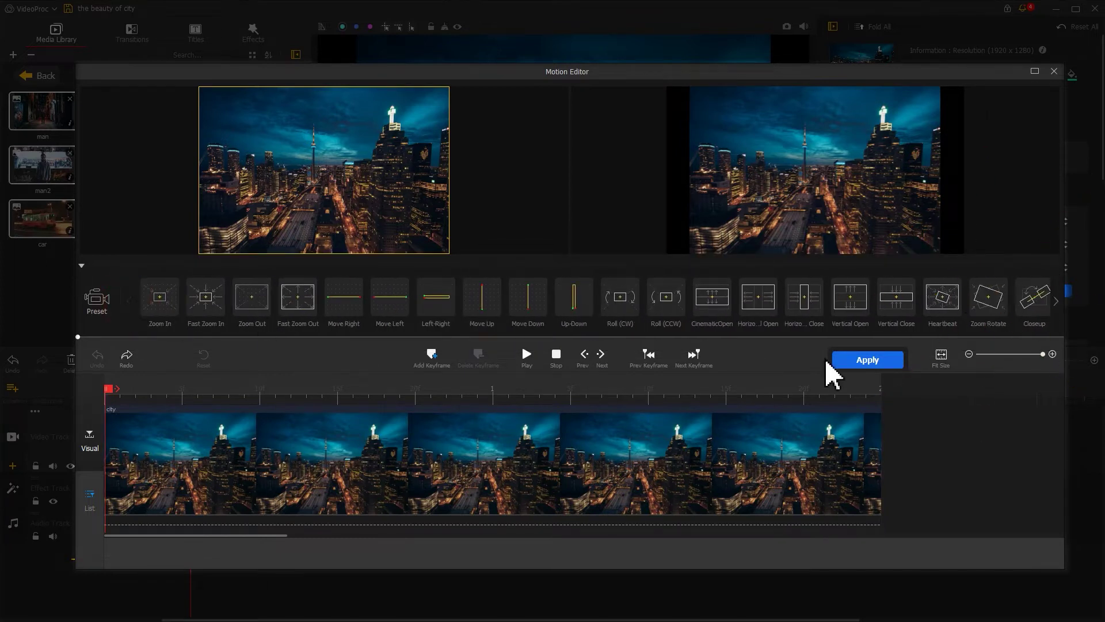
pyautogui.click(988, 311)
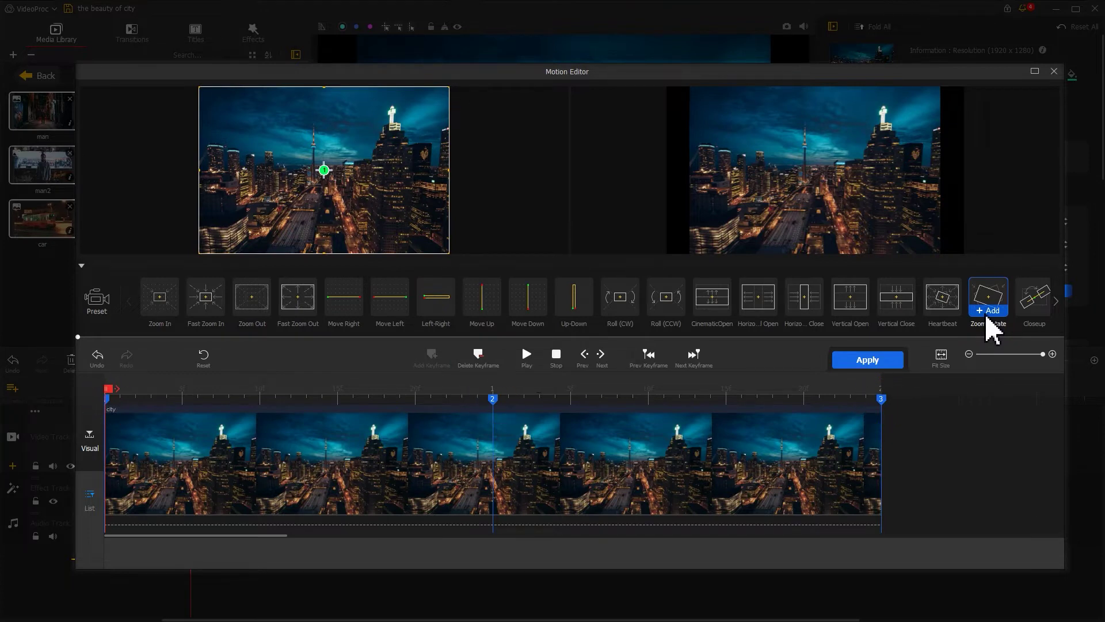
# Step: Preview the motion, delete Keyframe 3, and move the -20° Keyframe 2 to the 2-second end
pyautogui.click(526, 356)
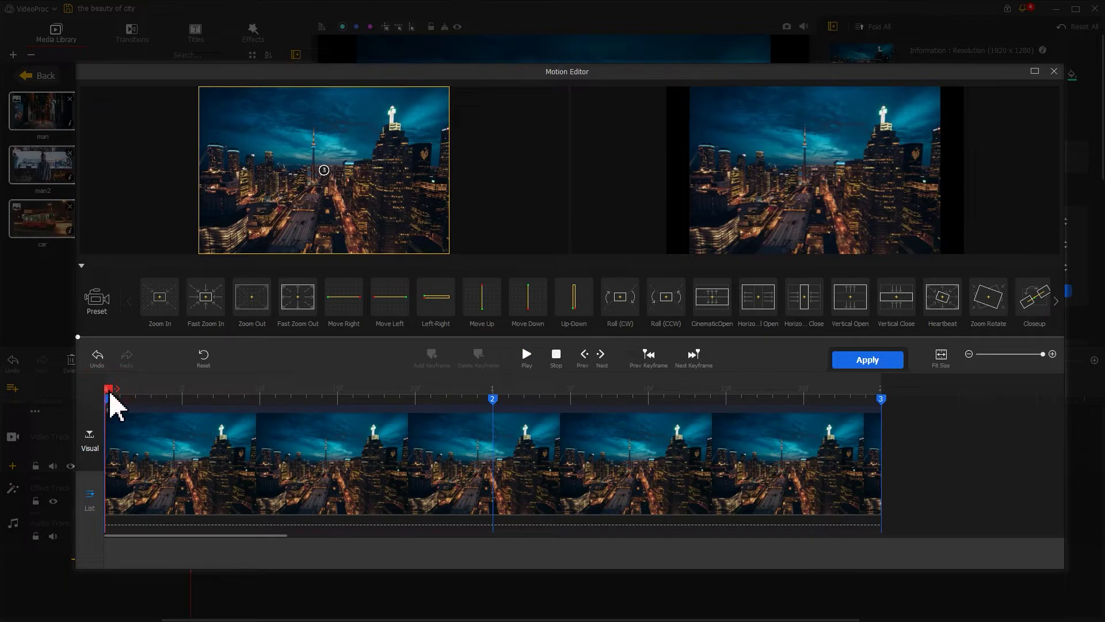
pyautogui.moveTo(111, 394); pyautogui.dragTo(499, 398)
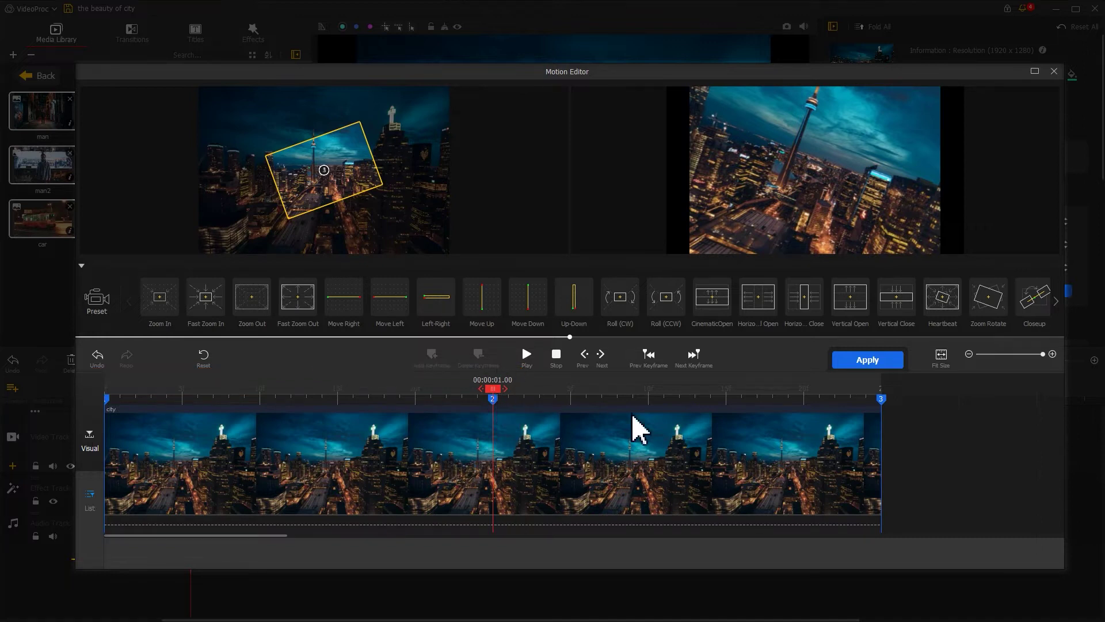
pyautogui.click(882, 400)
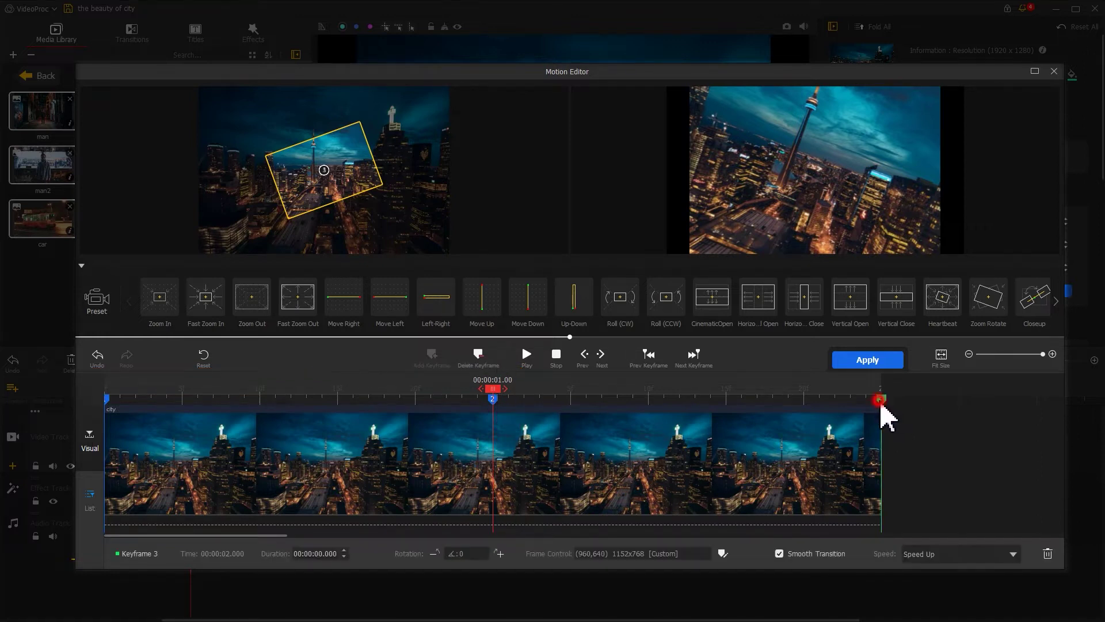
pyautogui.click(478, 357)
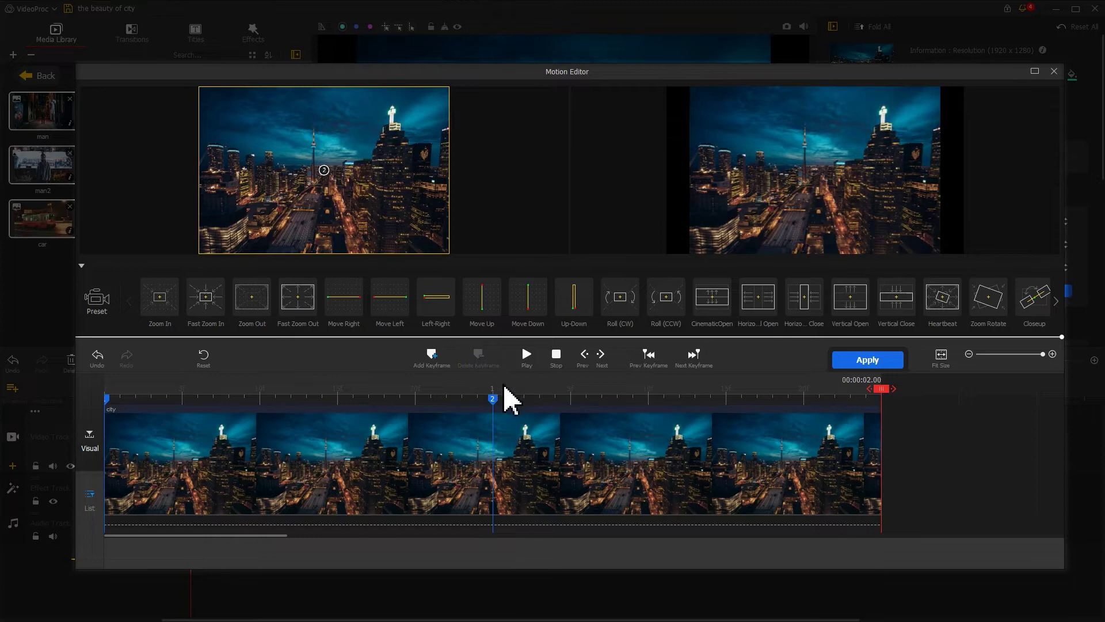
pyautogui.click(497, 401)
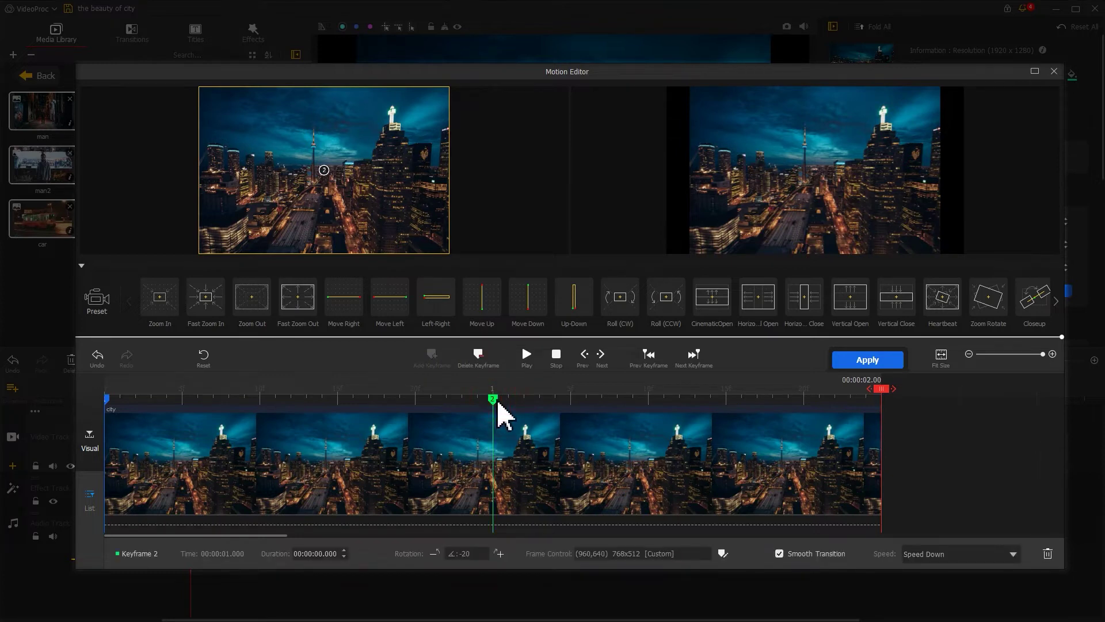
pyautogui.moveTo(498, 401)
pyautogui.mouseDown()
pyautogui.moveTo(908, 423)
pyautogui.moveTo(98, 429)
pyautogui.mouseUp()
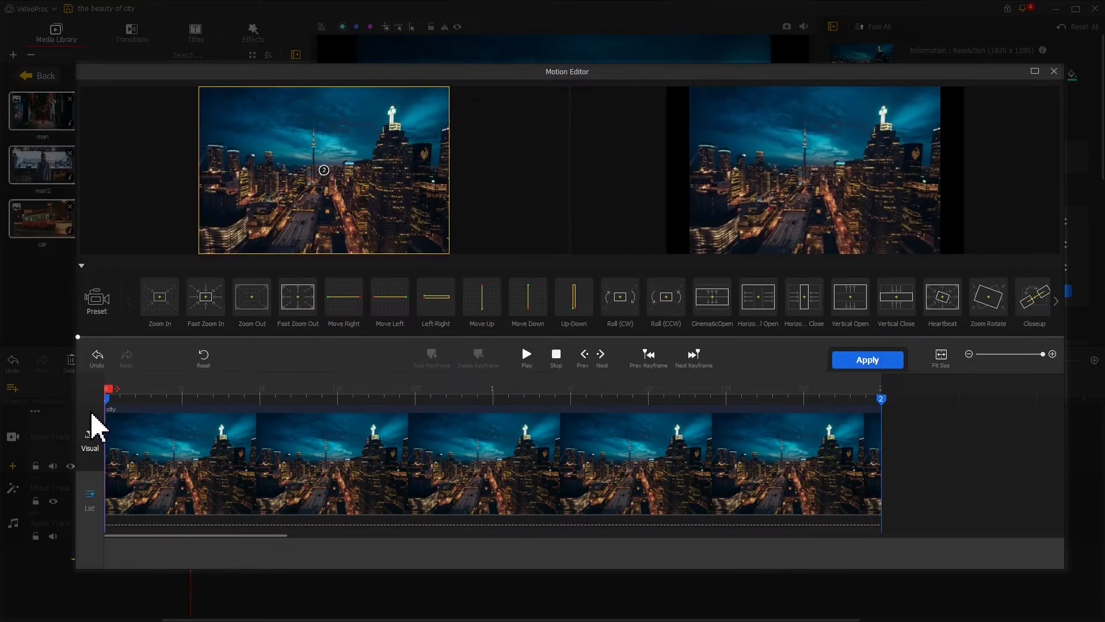
# Step: Replay the motion and set the end keyframe's rotation to -12°
pyautogui.press('space')
pyautogui.click(882, 399)
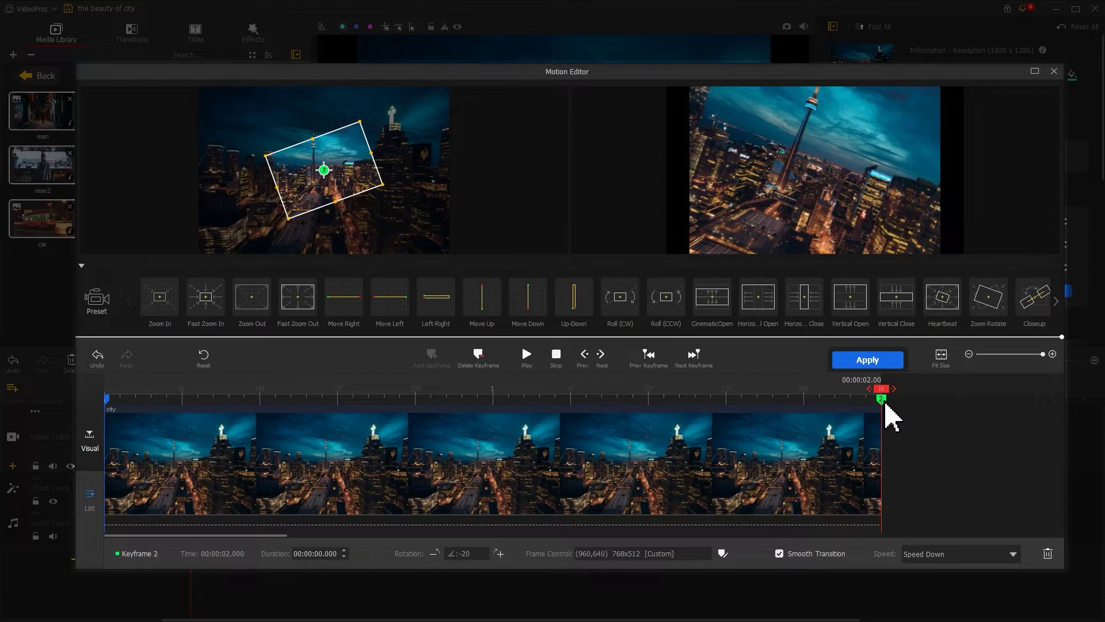
pyautogui.doubleClick(480, 553)
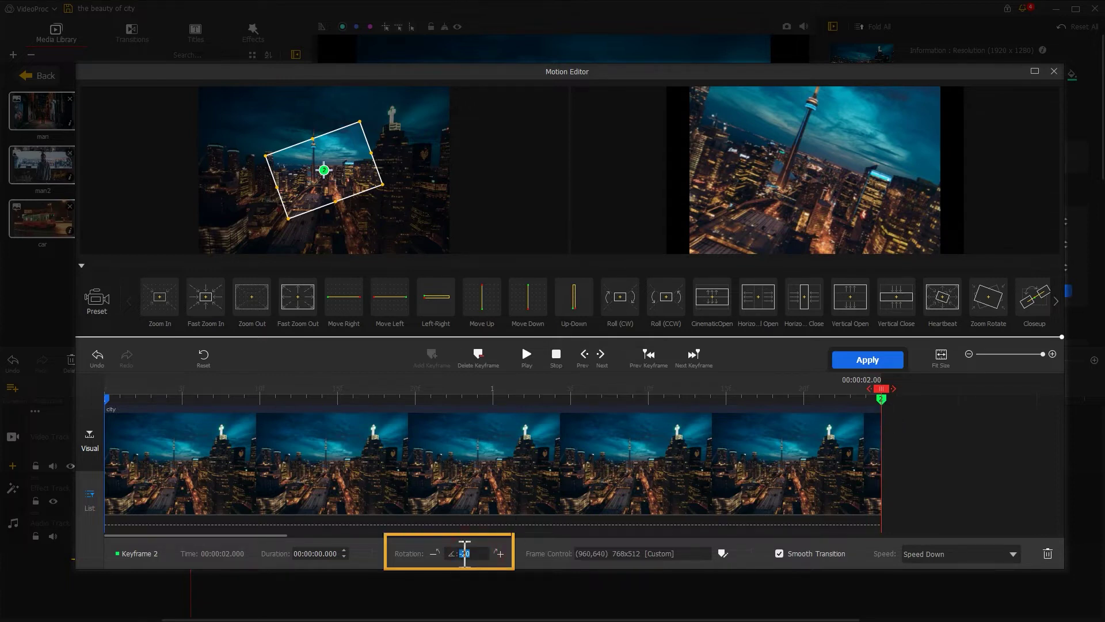
pyautogui.write('-12')
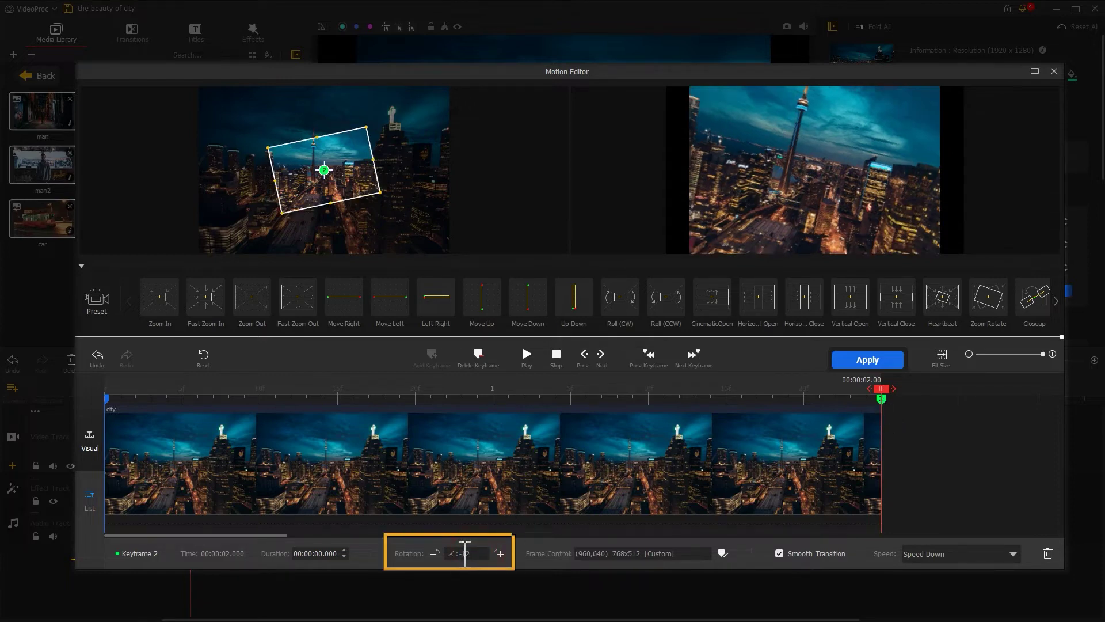
# Step: Set the end frame to Original aspect ratio, enlarge it to 1133x755, and apply the motion
pyautogui.click(721, 553)
pyautogui.click(730, 426)
pyautogui.click(739, 444)
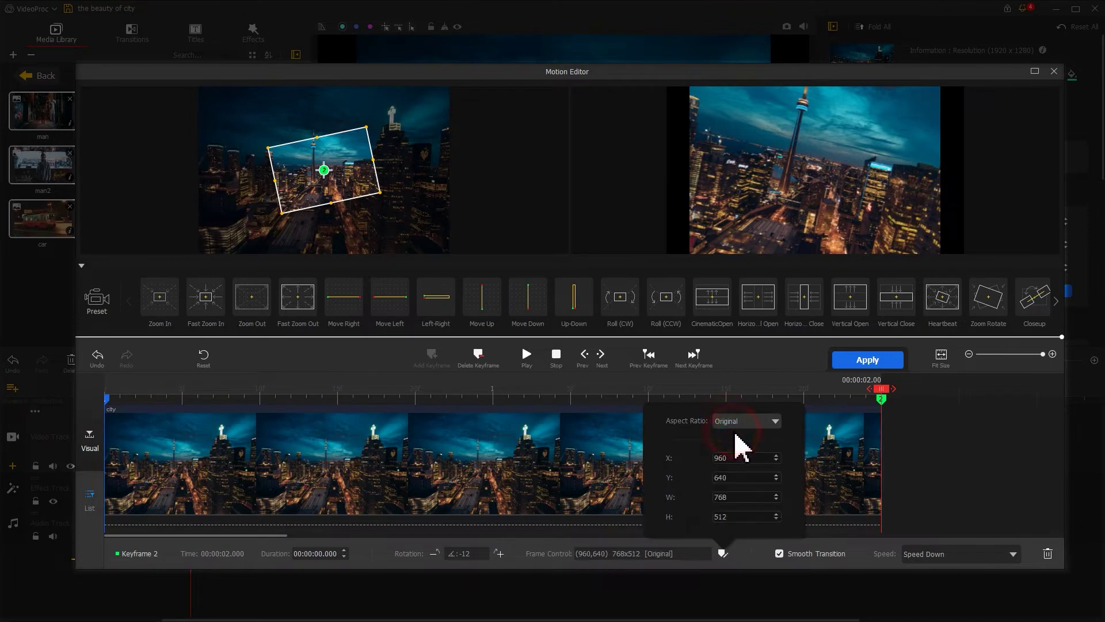
pyautogui.click(295, 210)
pyautogui.moveTo(295, 210); pyautogui.dragTo(264, 222)
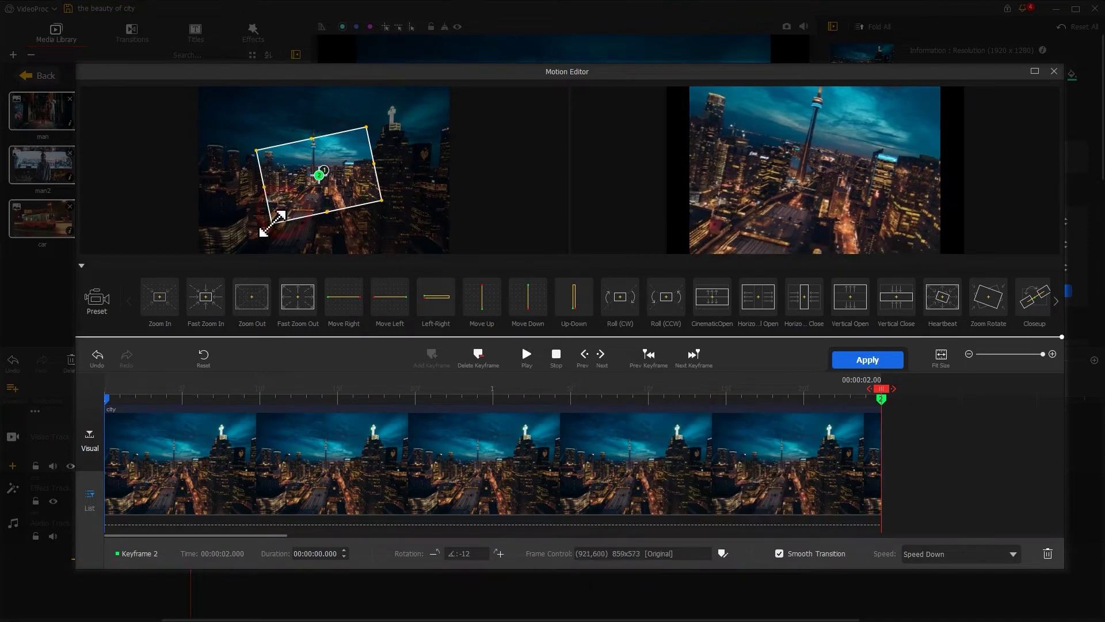
pyautogui.moveTo(365, 127); pyautogui.dragTo(400, 110)
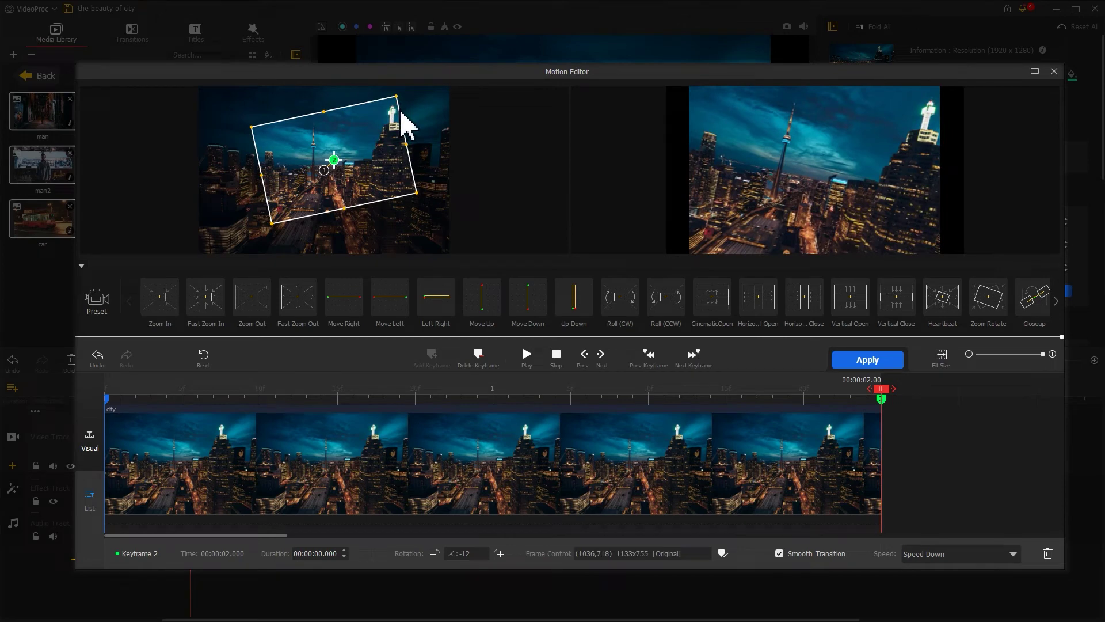
pyautogui.click(843, 362)
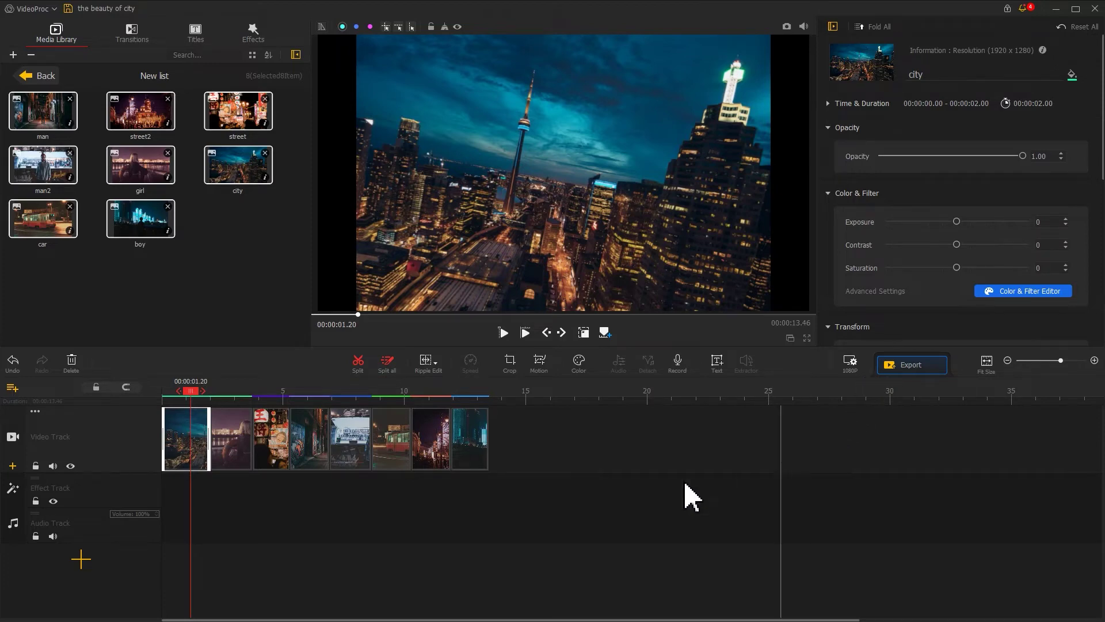
# Step: Select the girl photo, play from the start, apply Zoom Rotate, and preview at 0.80 s
pyautogui.click(238, 452)
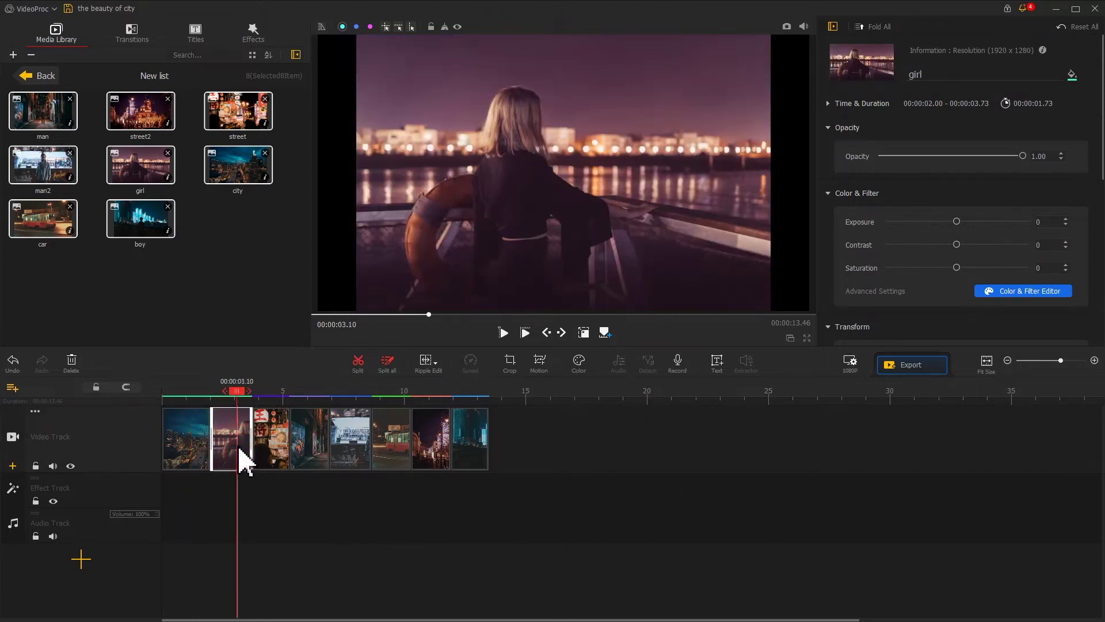
pyautogui.moveTo(239, 398); pyautogui.dragTo(143, 399)
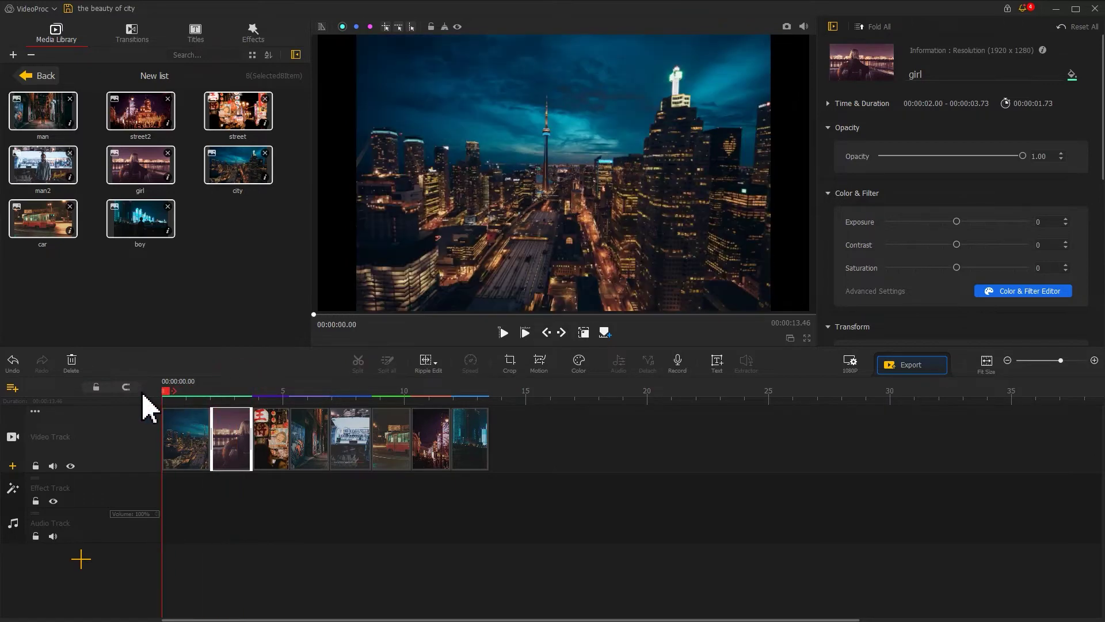
pyautogui.press('space')
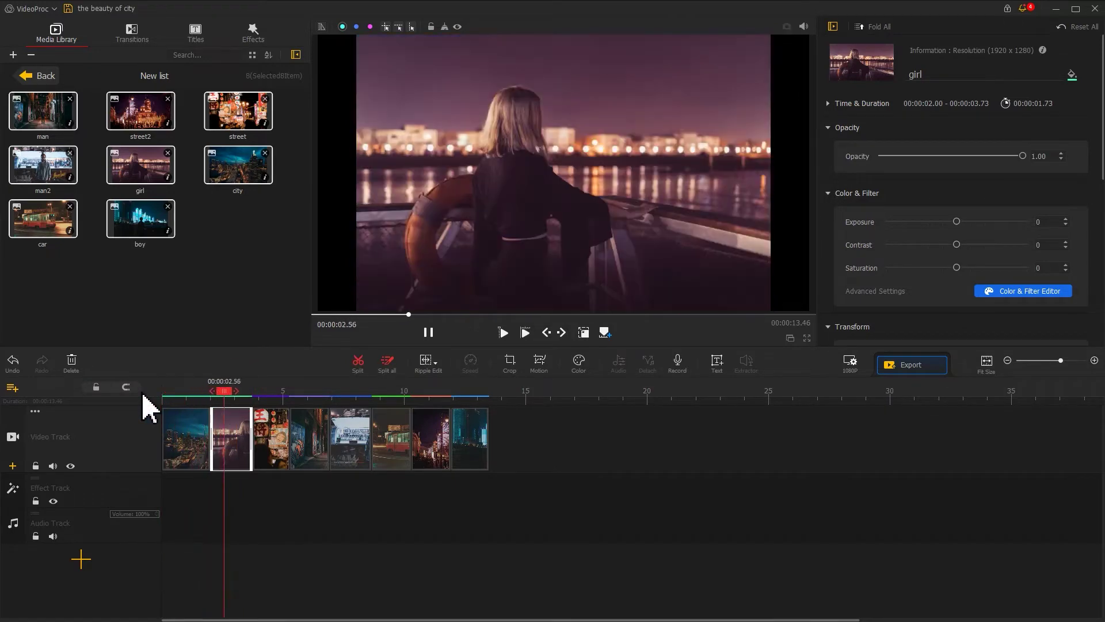
pyautogui.press('space')
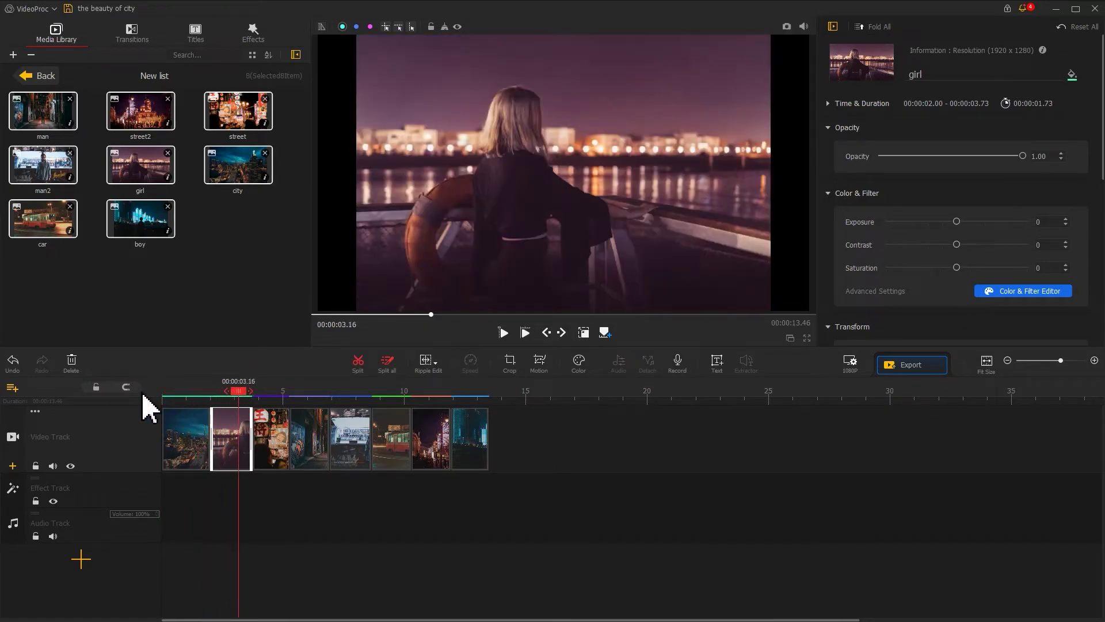
pyautogui.click(541, 363)
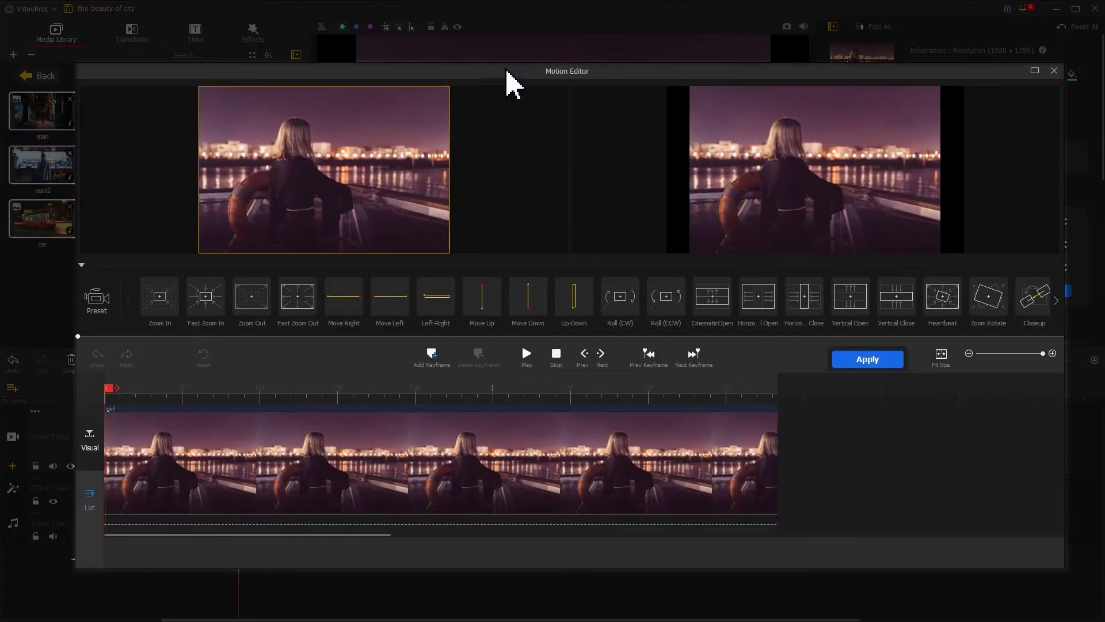
pyautogui.click(991, 310)
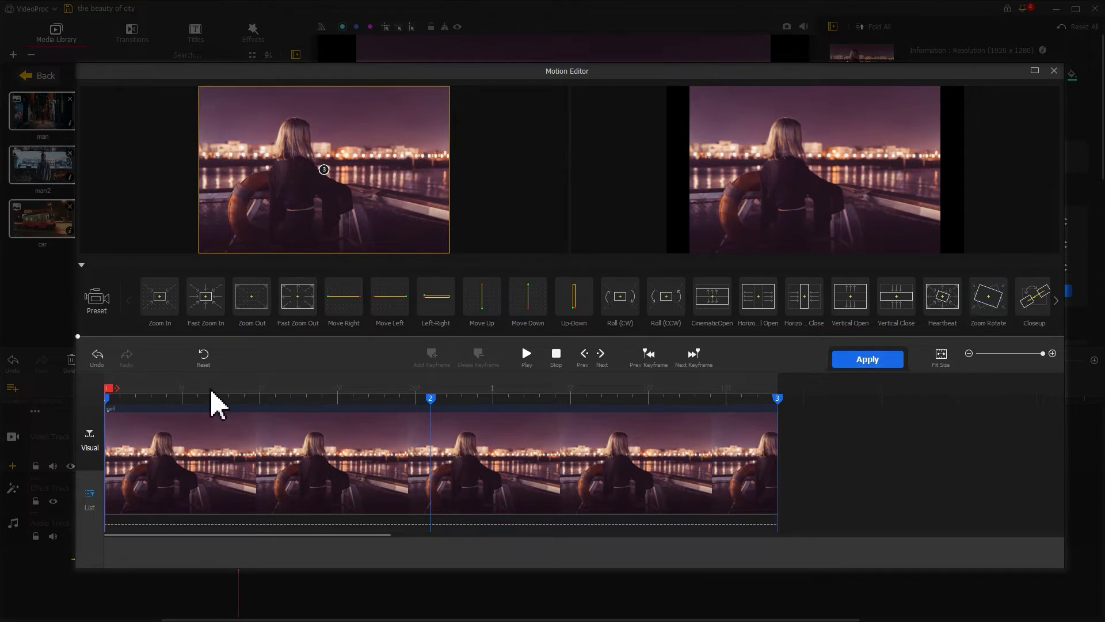
pyautogui.moveTo(110, 392); pyautogui.dragTo(797, 406)
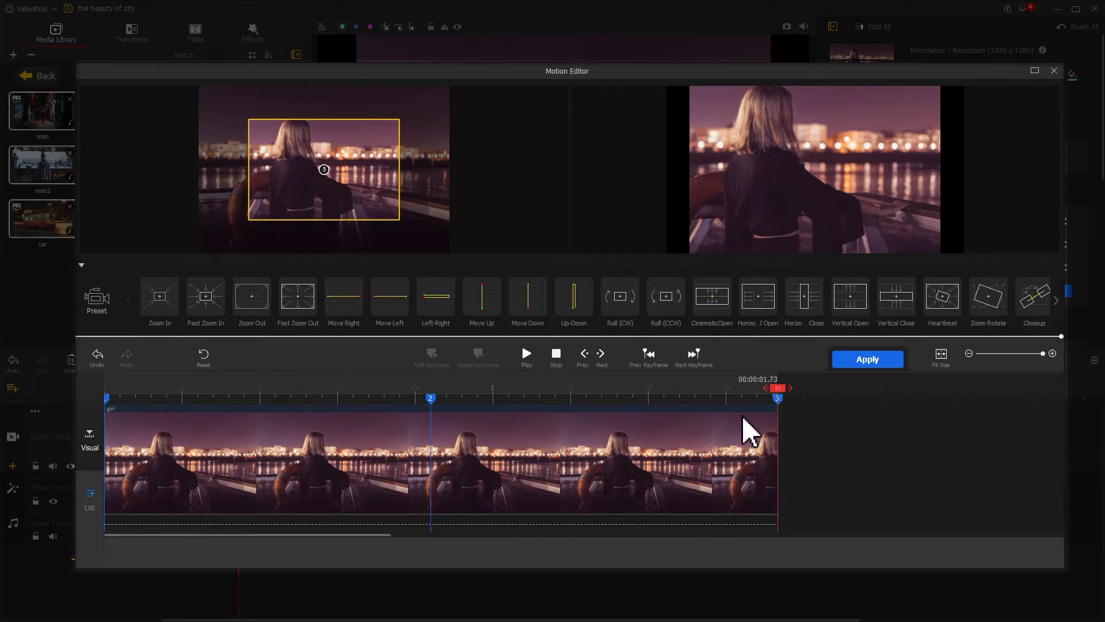
# Step: Delete the girl photo's opening full-frame keyframe and move the tilted close-up to the start
pyautogui.click(107, 398)
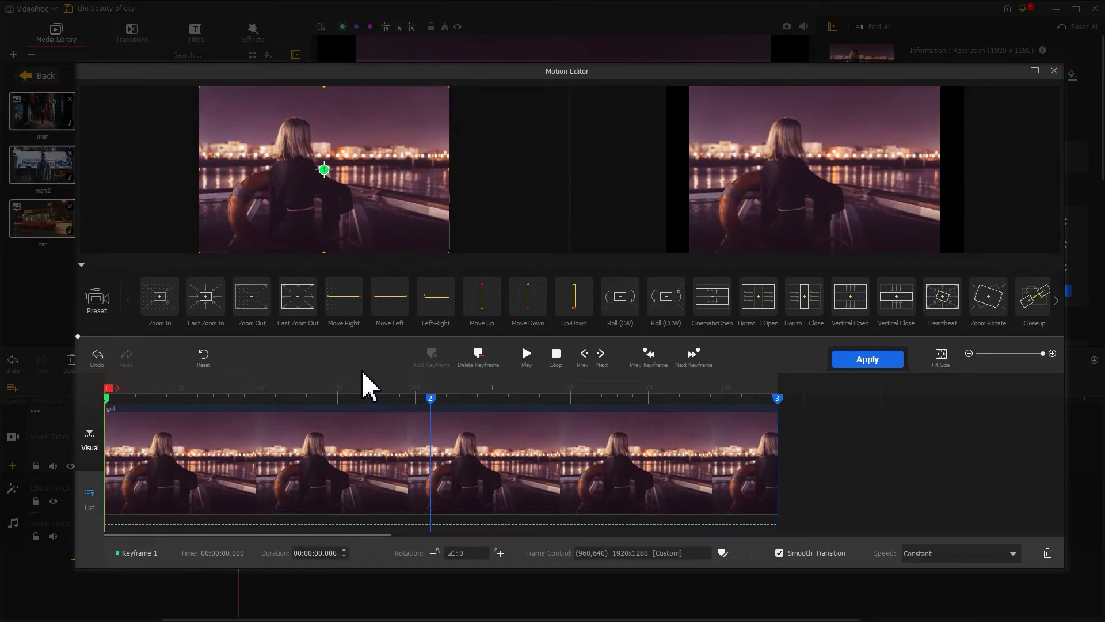
pyautogui.click(478, 358)
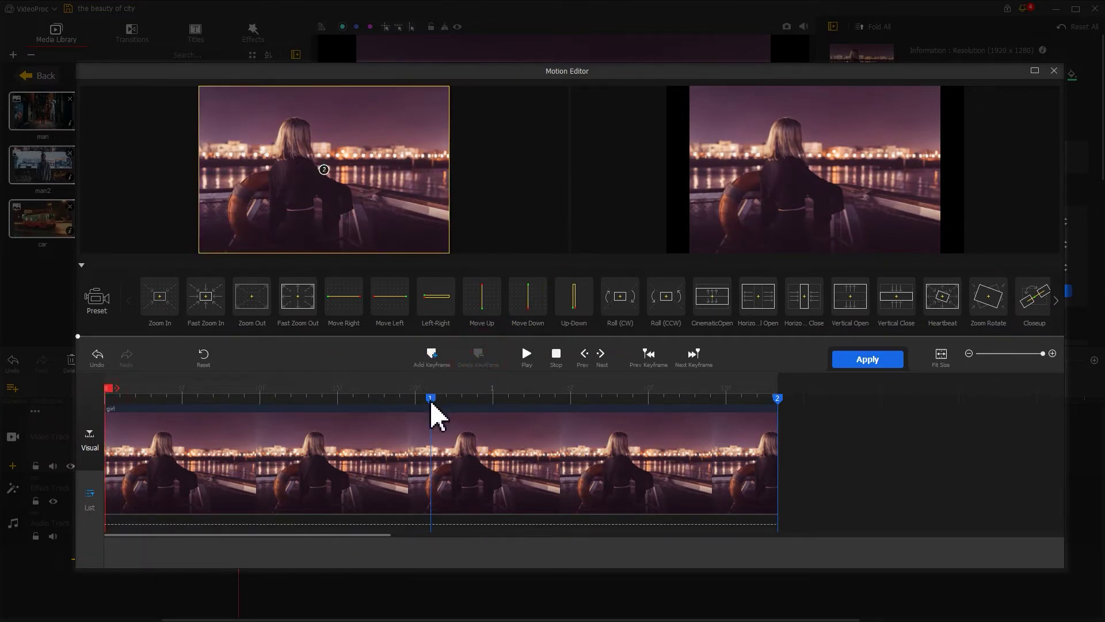
pyautogui.moveTo(431, 400); pyautogui.dragTo(57, 406)
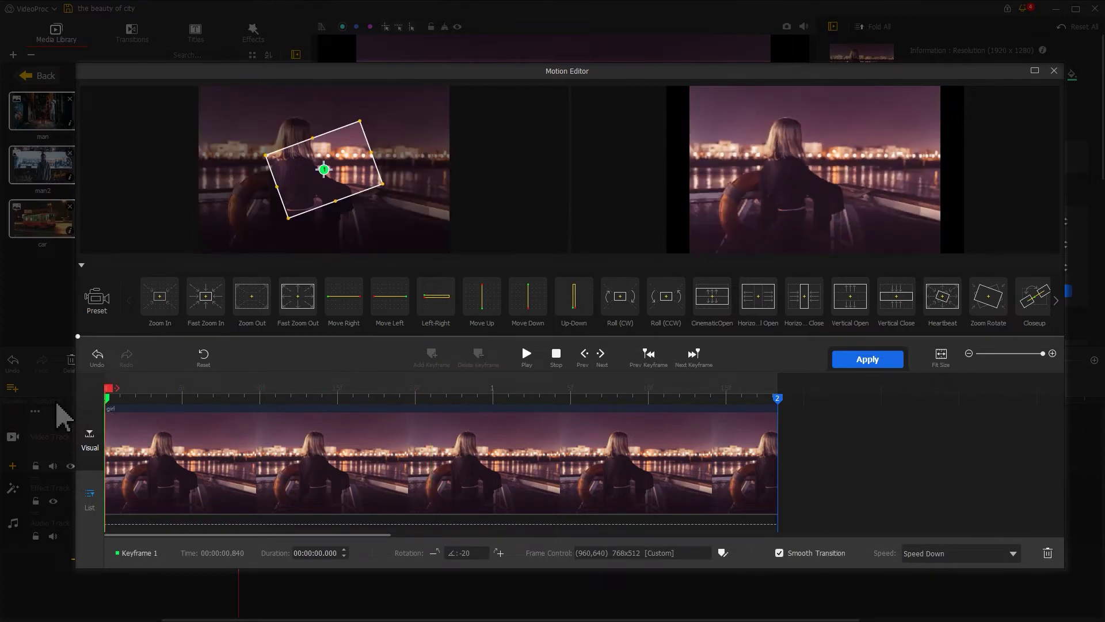
# Step: Set the end keyframe to Original aspect ratio and enlarge it to the full 1920x1280 frame
pyautogui.click(778, 398)
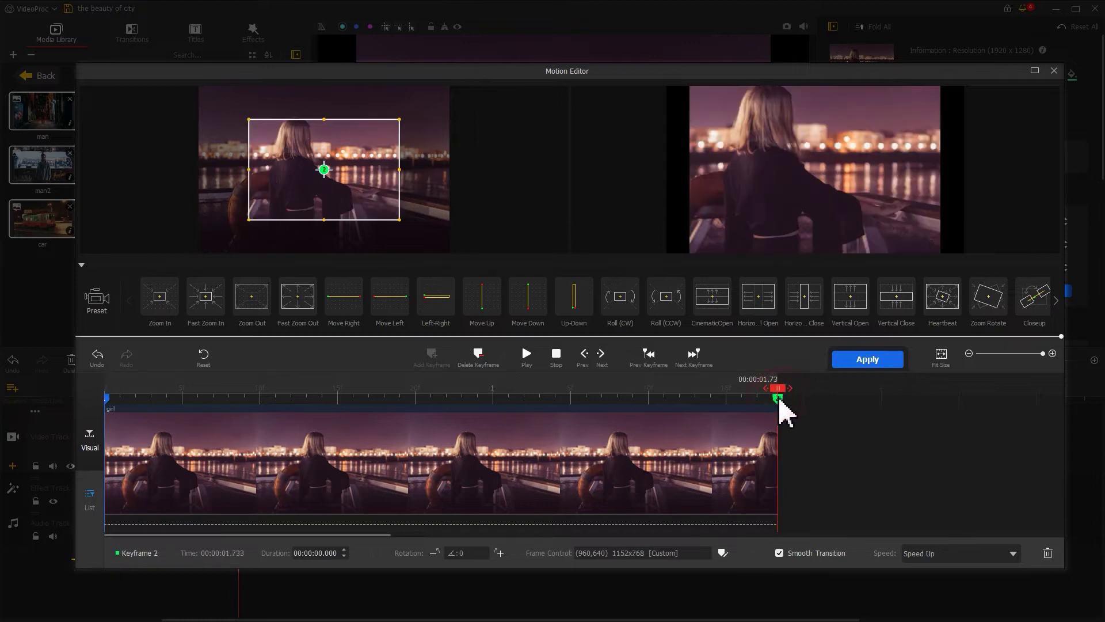
pyautogui.click(723, 553)
pyautogui.click(745, 423)
pyautogui.click(746, 442)
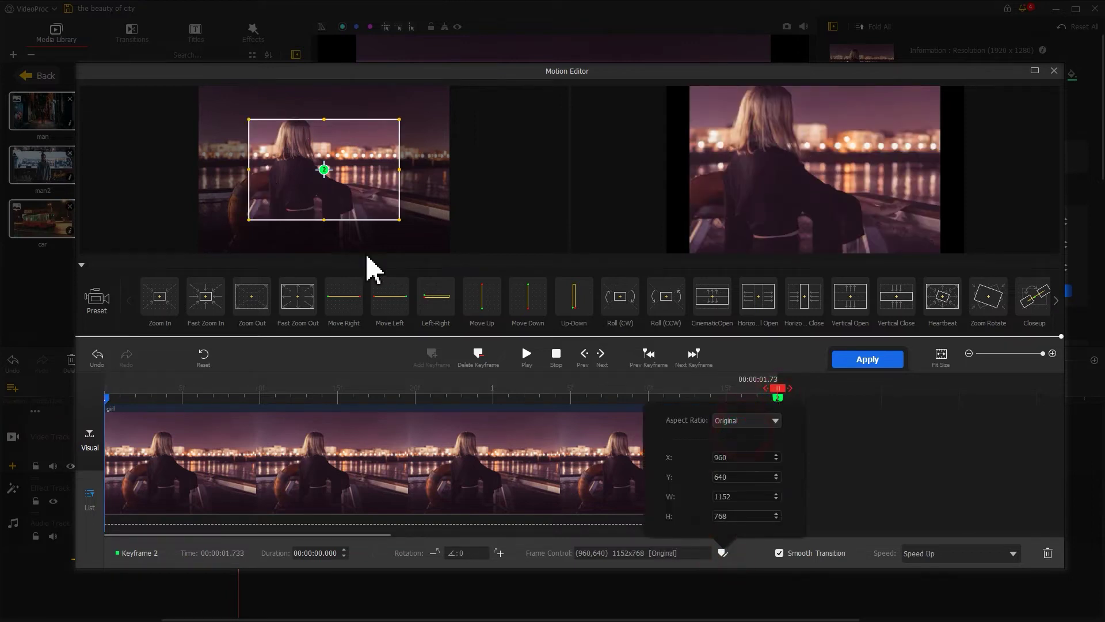
pyautogui.click(246, 222)
pyautogui.moveTo(249, 219); pyautogui.dragTo(199, 252)
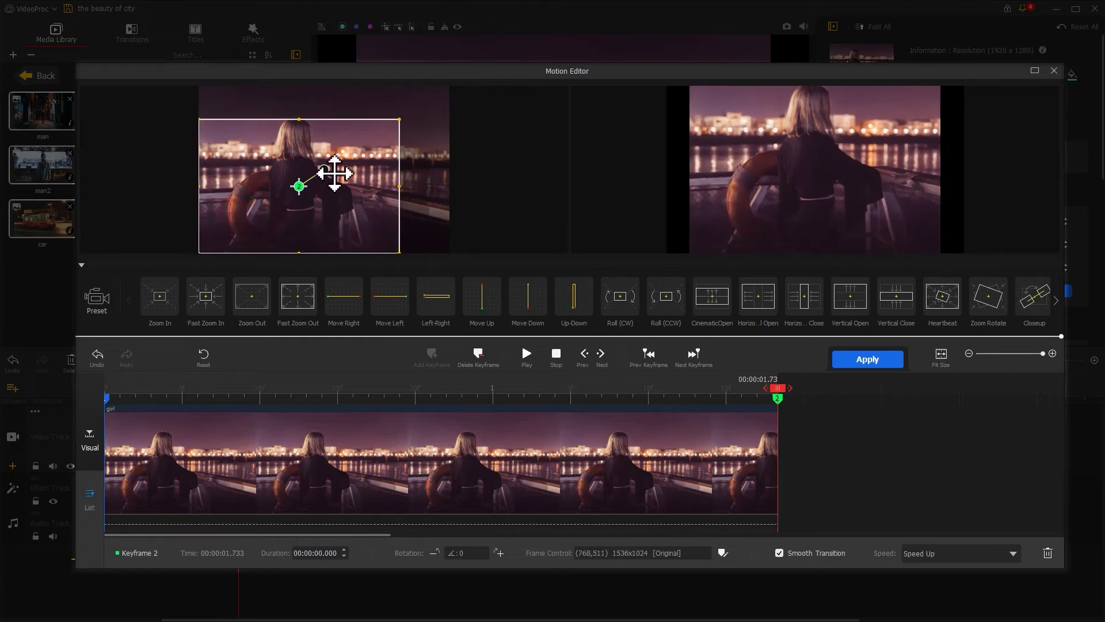
pyautogui.moveTo(401, 118); pyautogui.dragTo(446, 103)
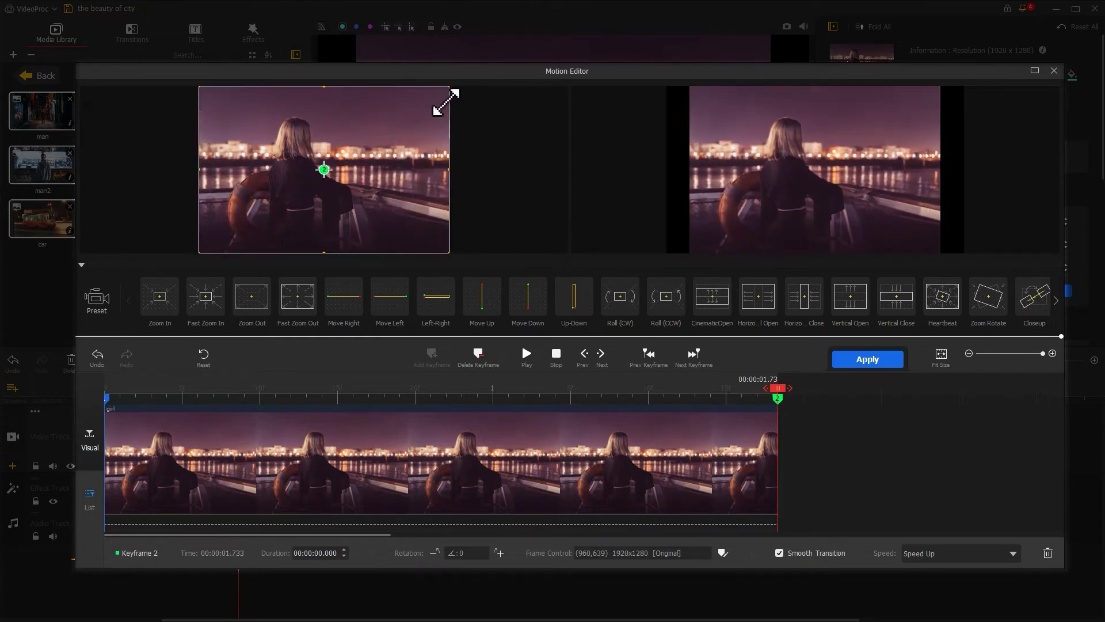
pyautogui.click(852, 360)
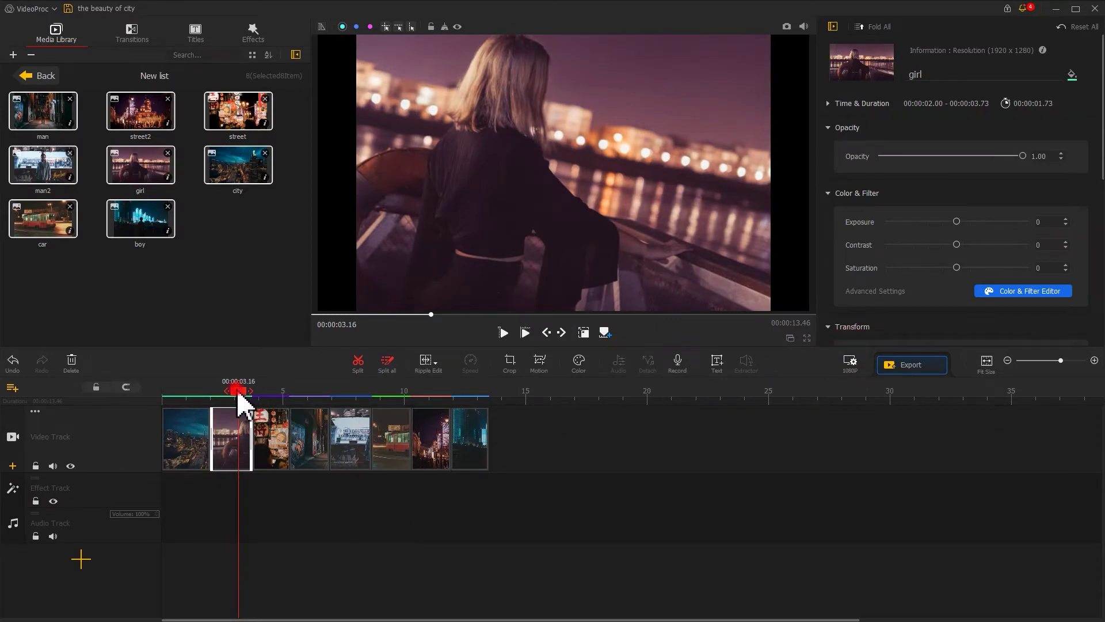
pyautogui.moveTo(238, 391); pyautogui.dragTo(138, 403)
pyautogui.press('space')
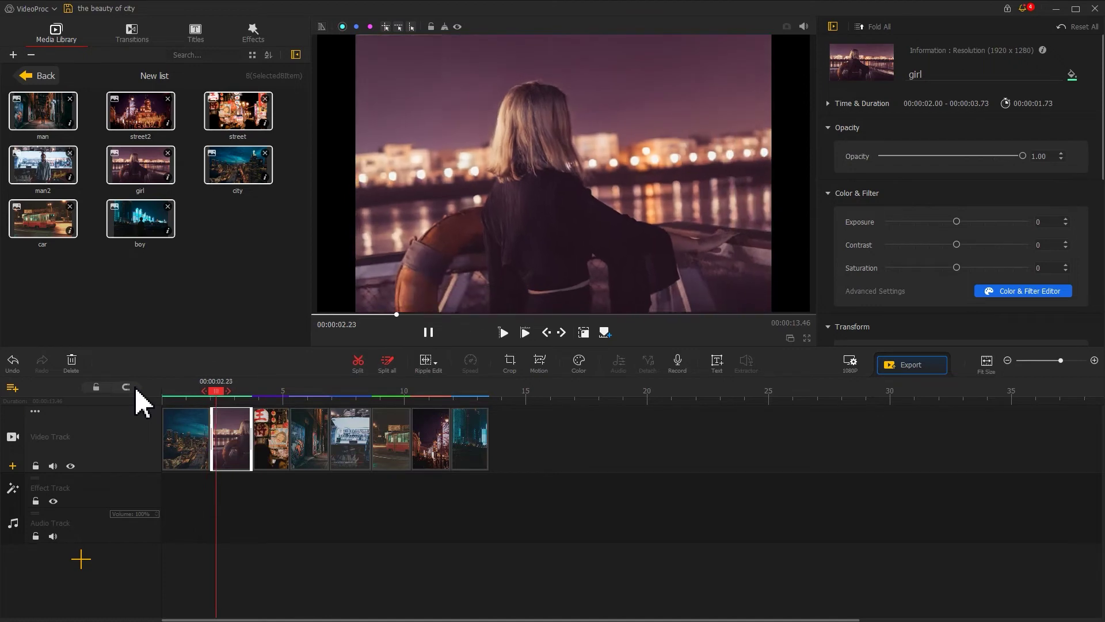
pyautogui.press('space')
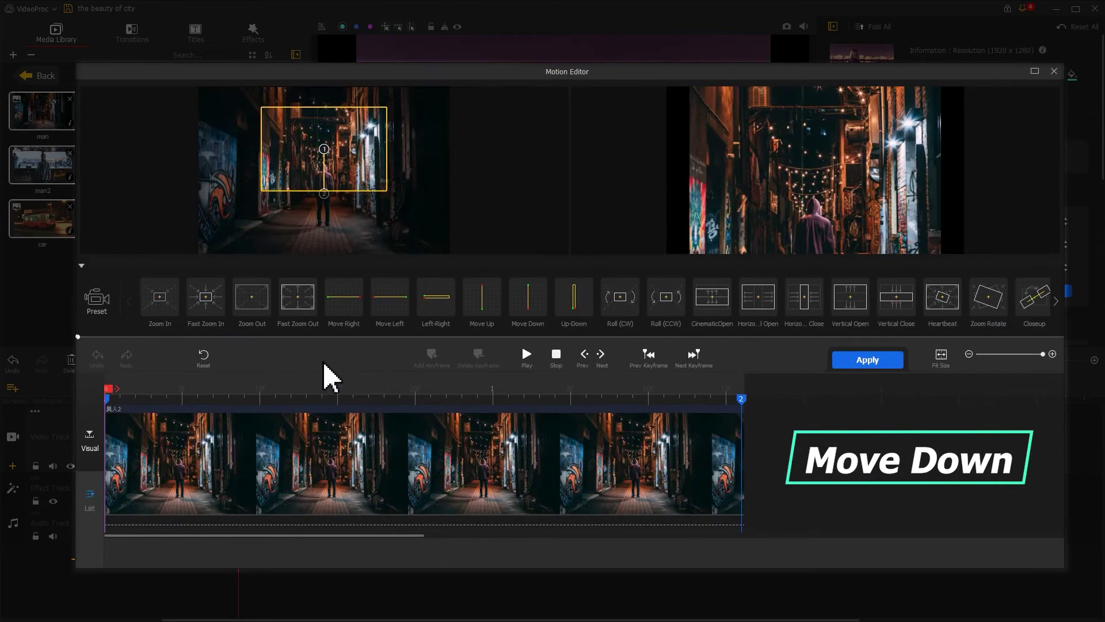
# Step: Play back the alley photo's downward pan and the bar photo's zoom-in
pyautogui.press('space')
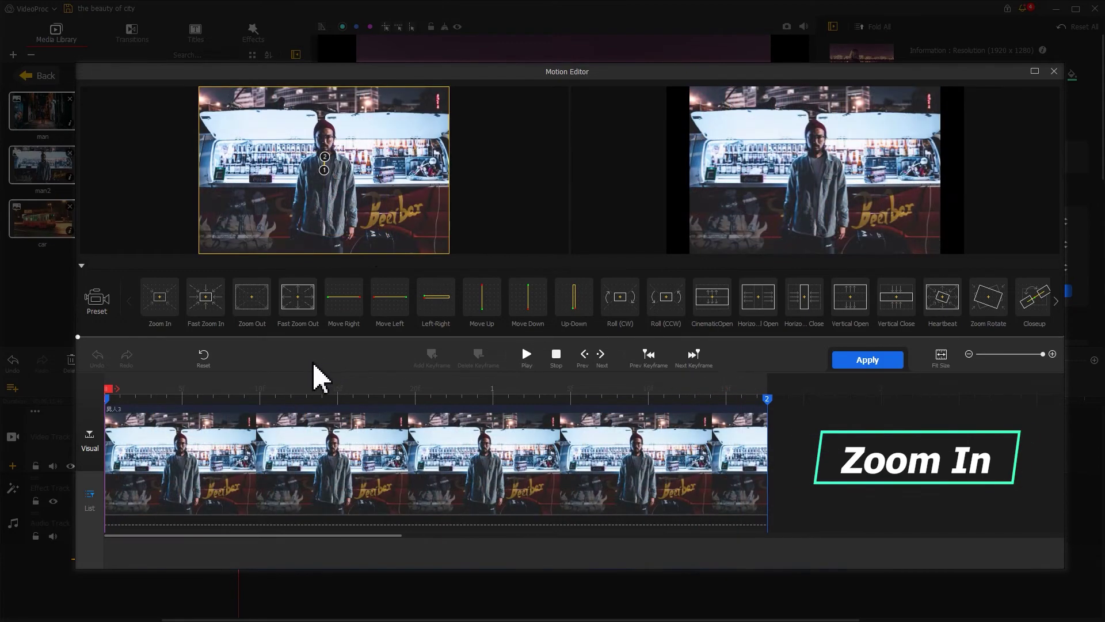
pyautogui.press('space')
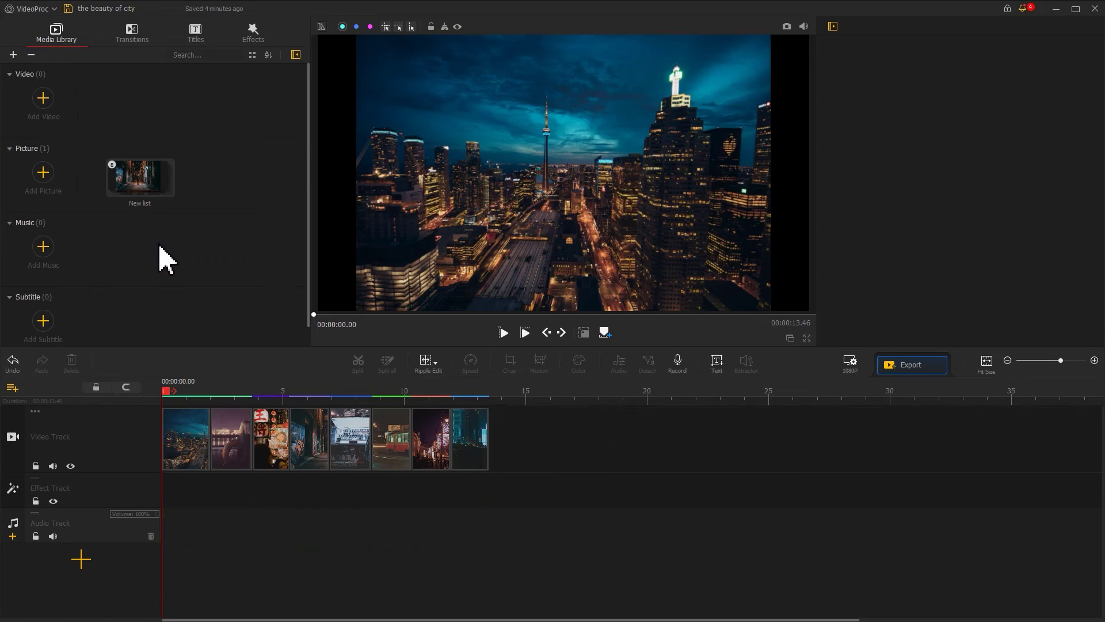
# Step: Import music.mp3 from the city folder into the Music section of the Media Library
pyautogui.click(44, 248)
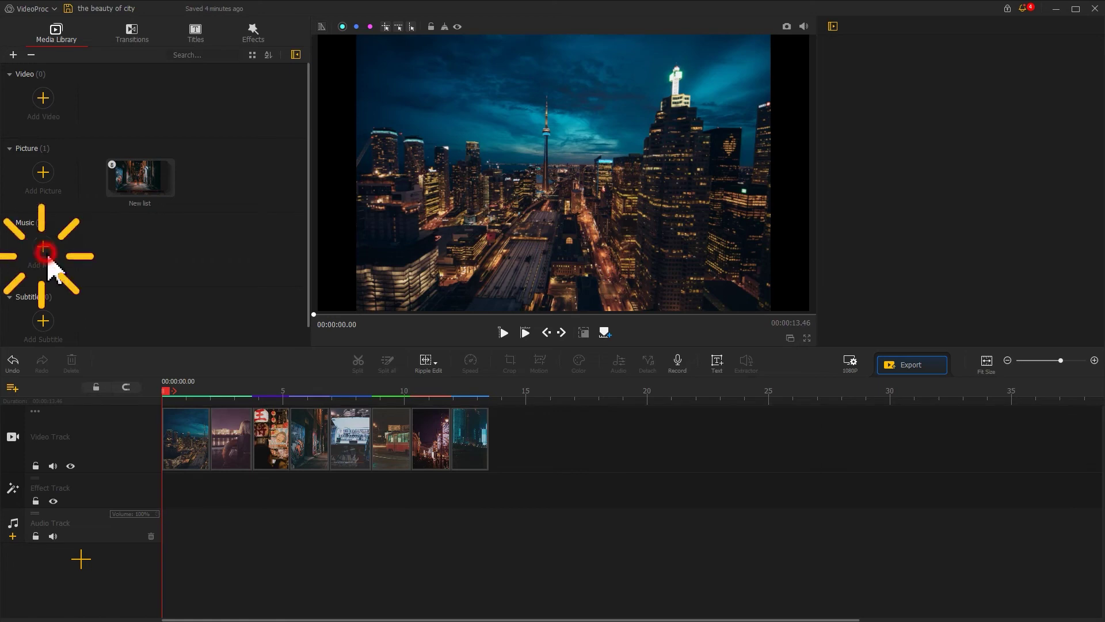
pyautogui.click(138, 176)
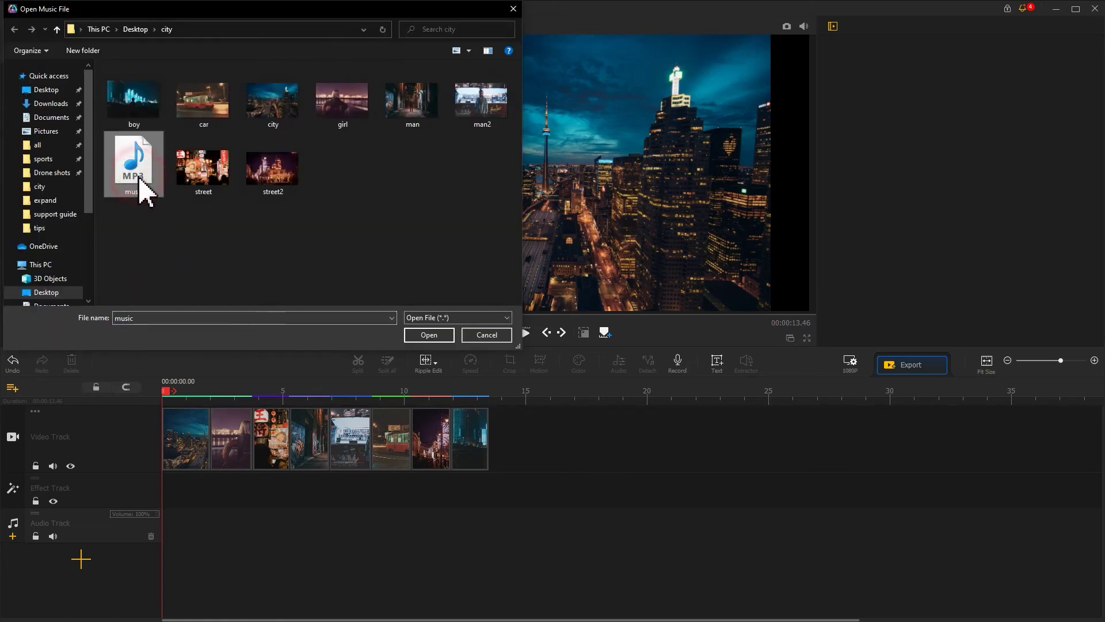
pyautogui.click(441, 336)
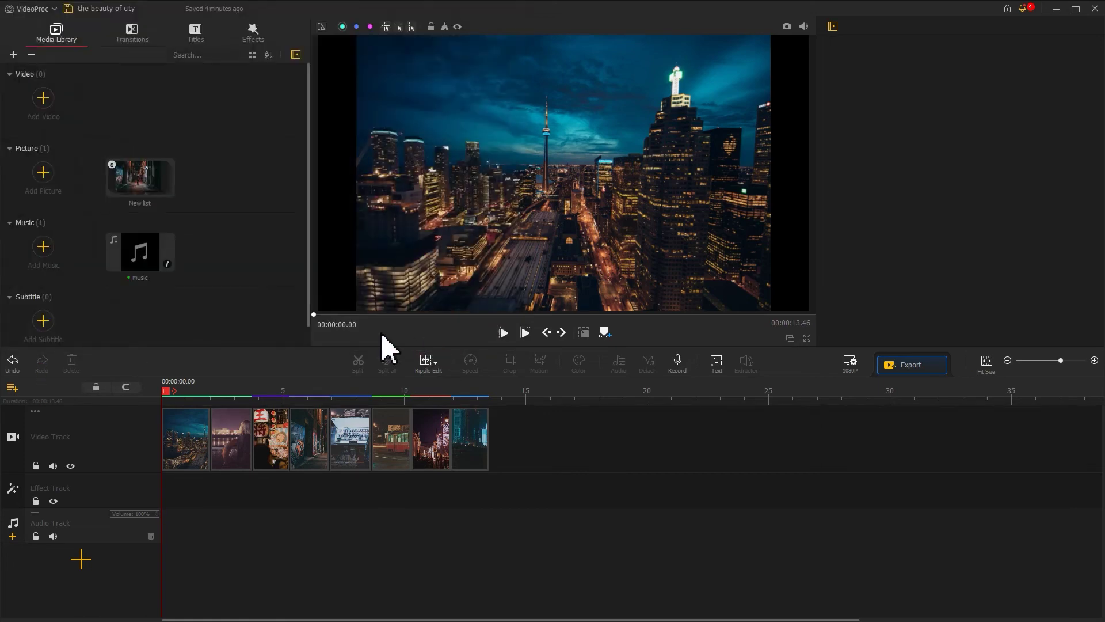
# Step: Place the music on the audio track, split it at 00:00:13.46, and delete the remainder
pyautogui.moveTo(143, 270); pyautogui.dragTo(150, 519)
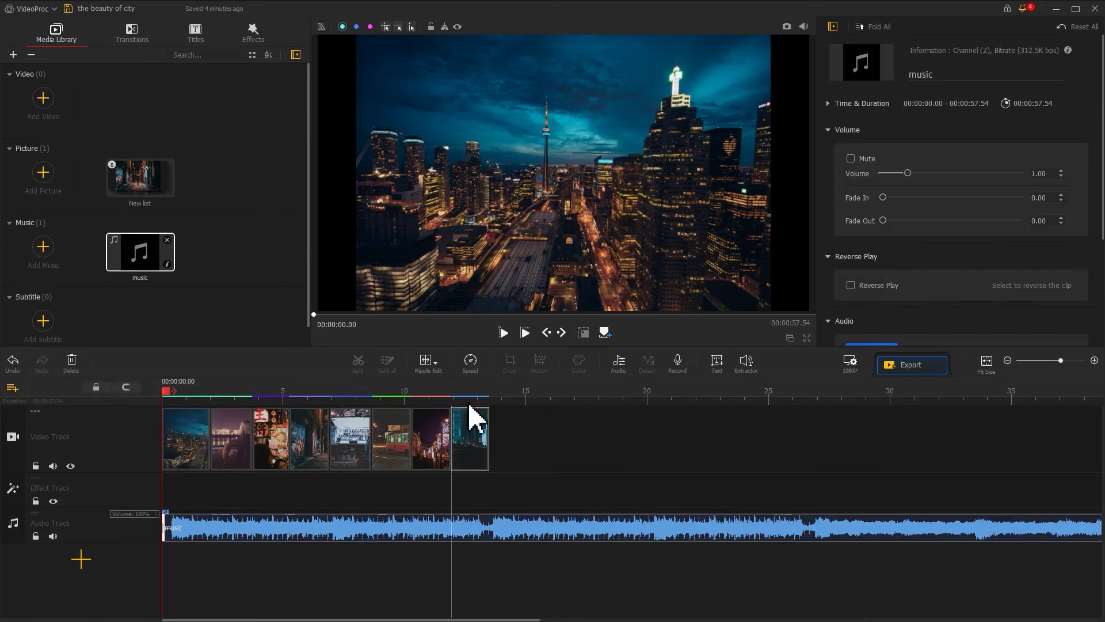
pyautogui.click(490, 396)
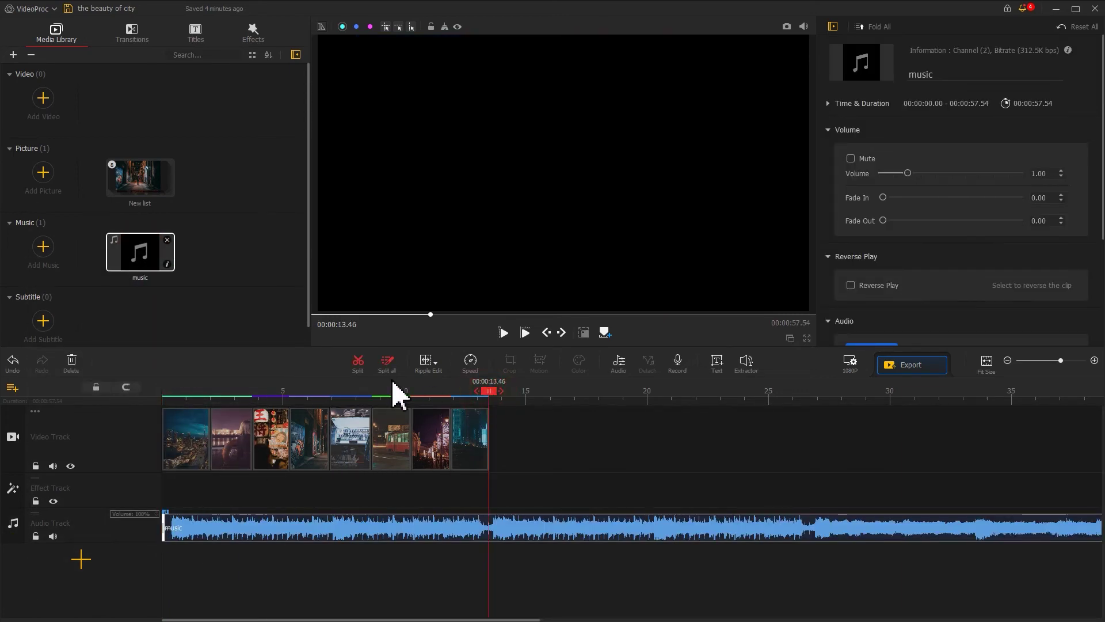
pyautogui.click(358, 363)
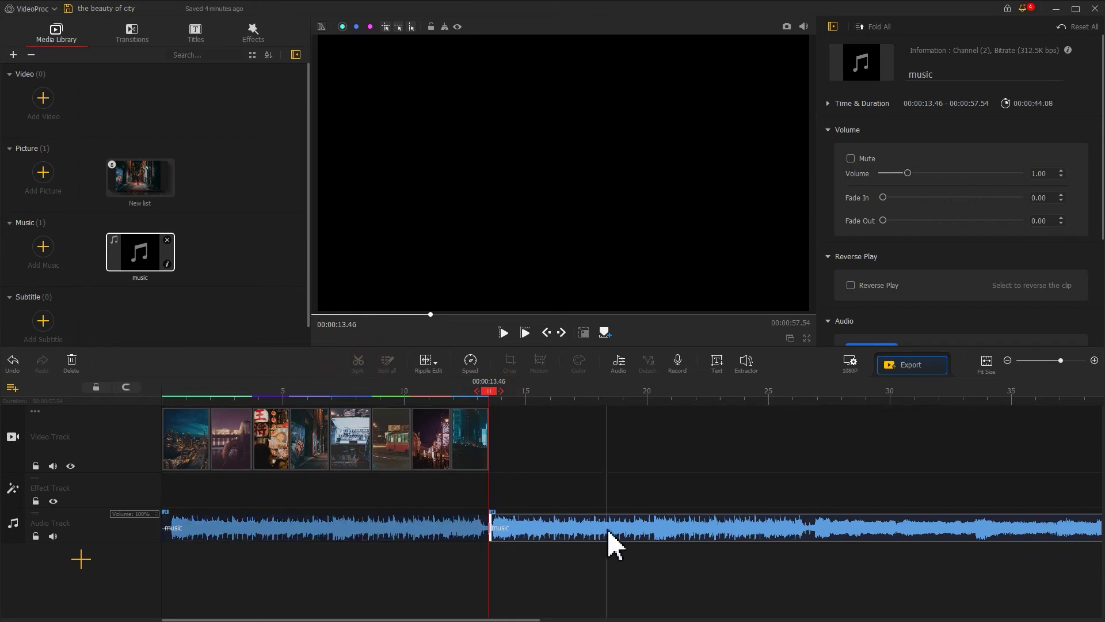
pyautogui.press('Delete')
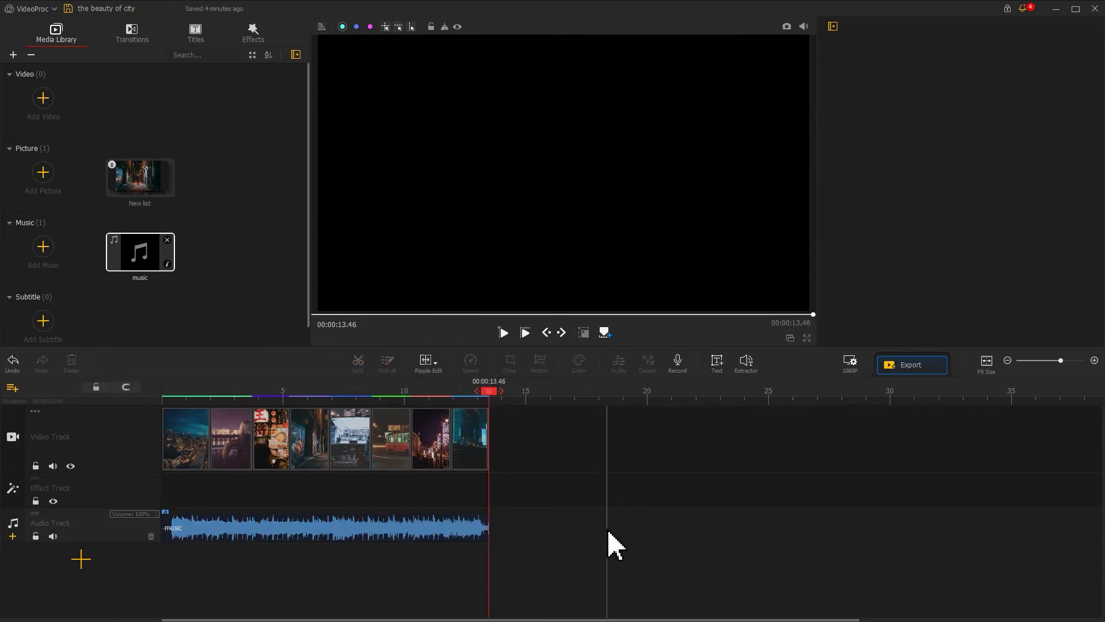
# Step: Give the trimmed music clip a 3.05-second fade-out, leaving fade-in at 0.00
pyautogui.click(172, 529)
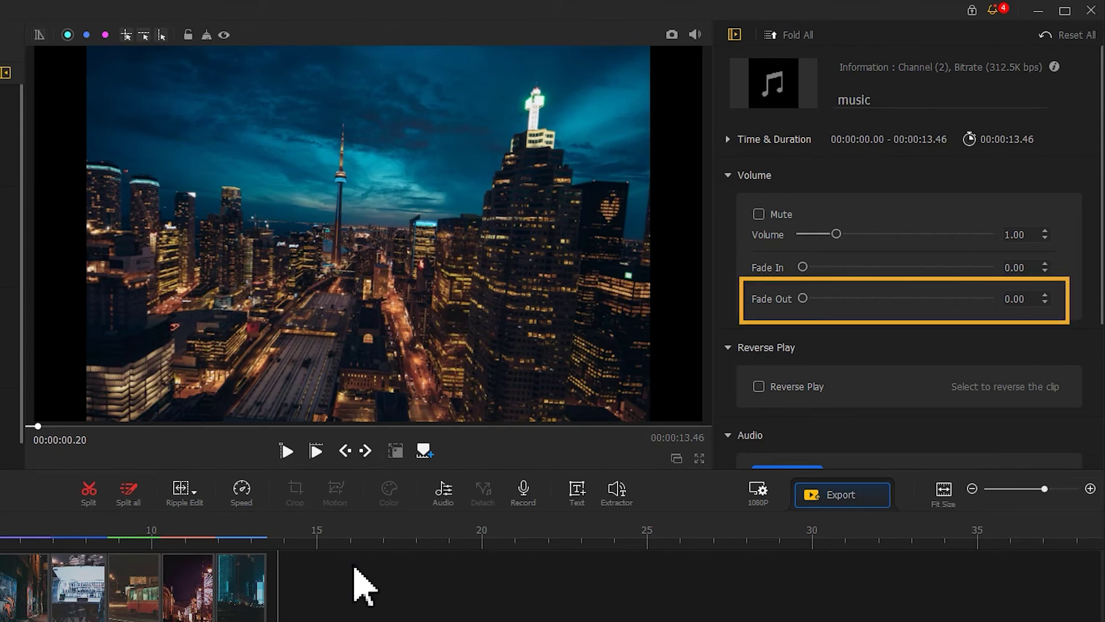
pyautogui.moveTo(803, 299); pyautogui.dragTo(864, 308)
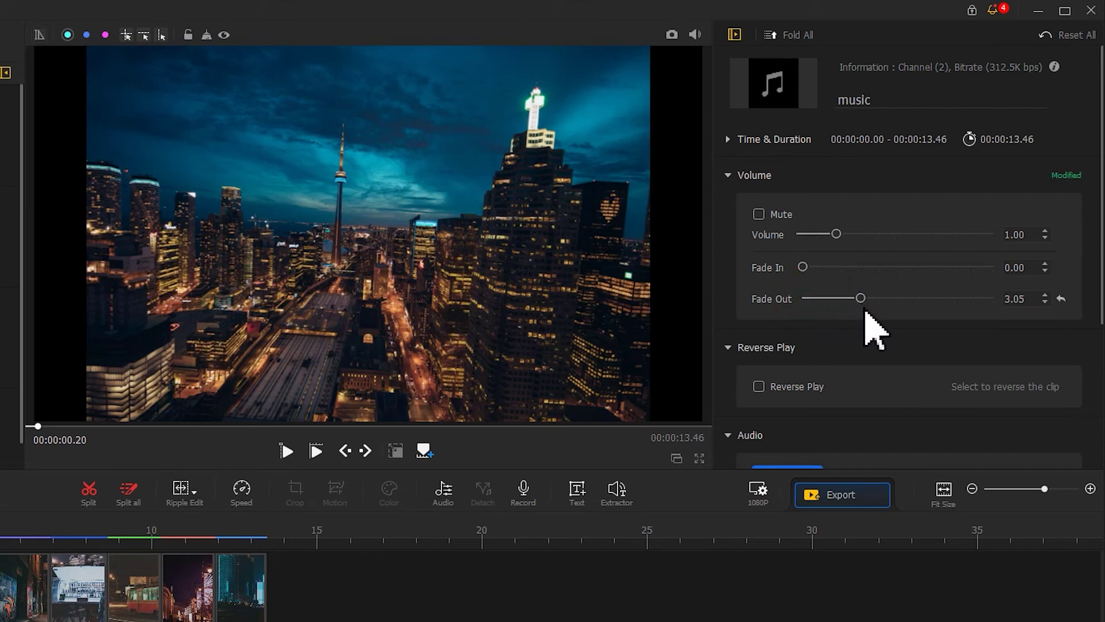